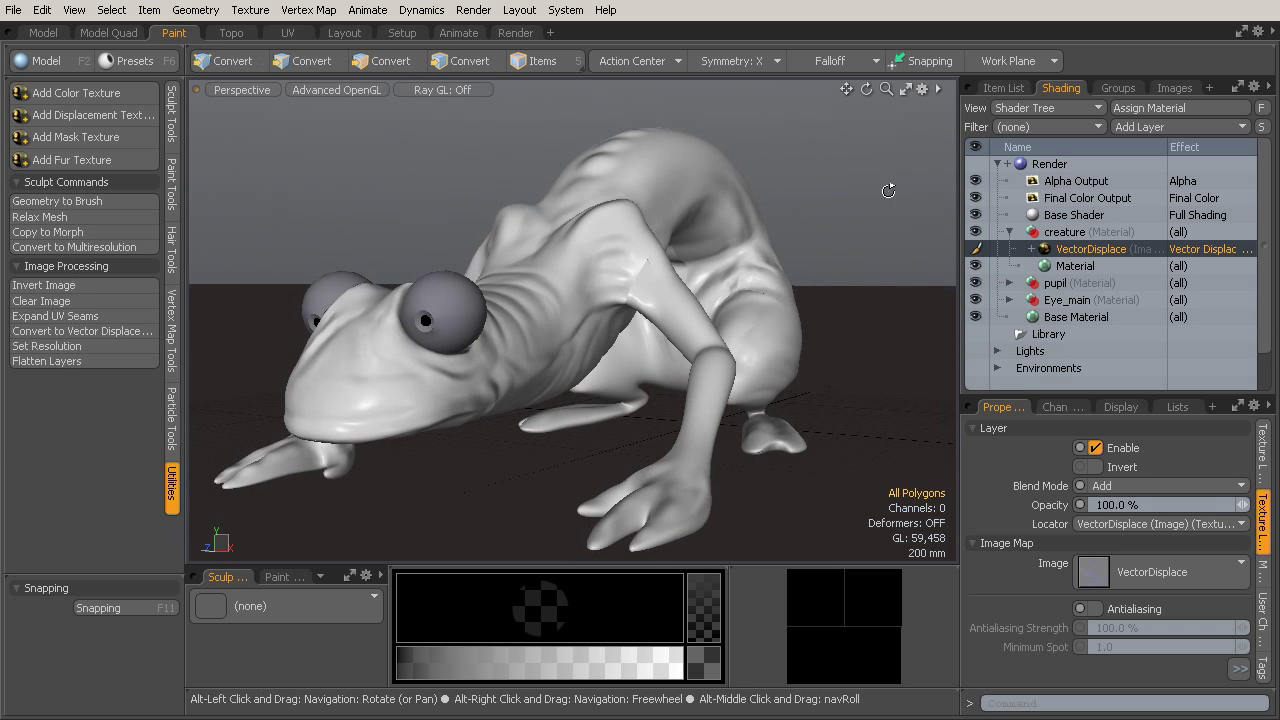
# - Select the creature_BASE_UV mesh and open its Subdivision Settings, collapsing the transform and curve settings
pyautogui.keyDown('alt'); pyautogui.moveTo(888, 190); pyautogui.dragTo(891, 184); pyautogui.keyUp('alt')
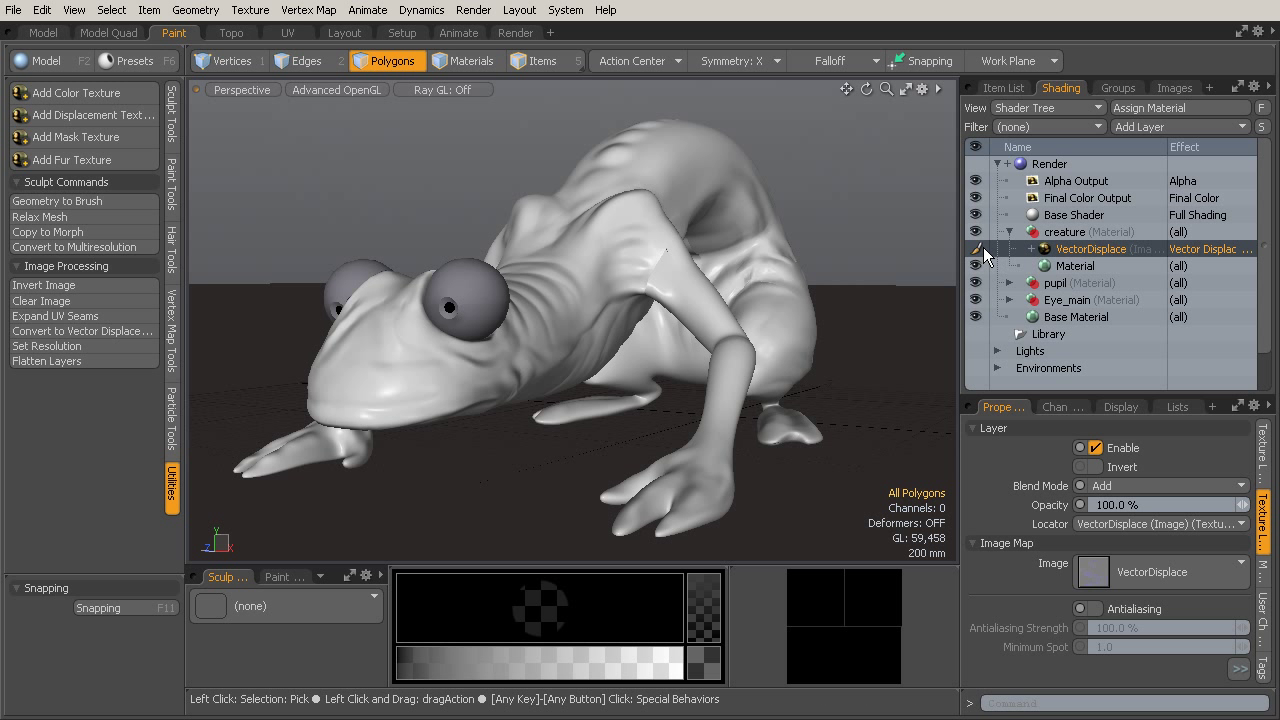
pyautogui.click(1004, 87)
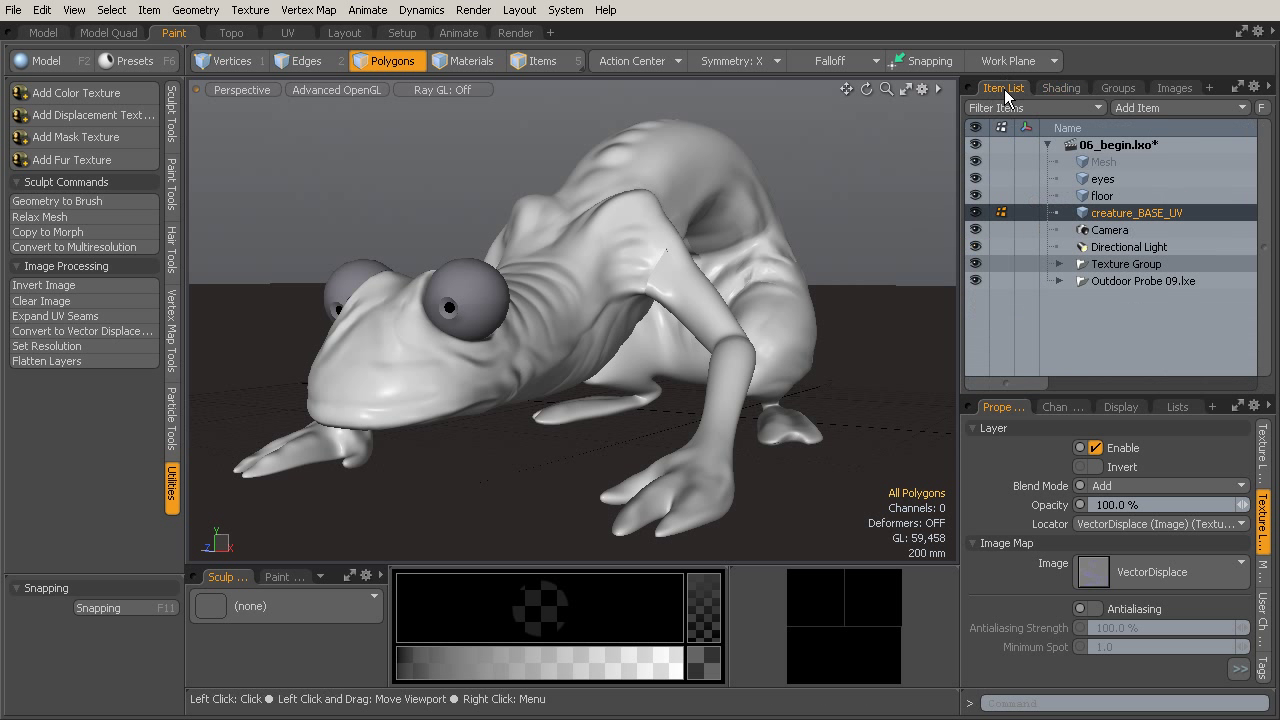
pyautogui.click(1131, 216)
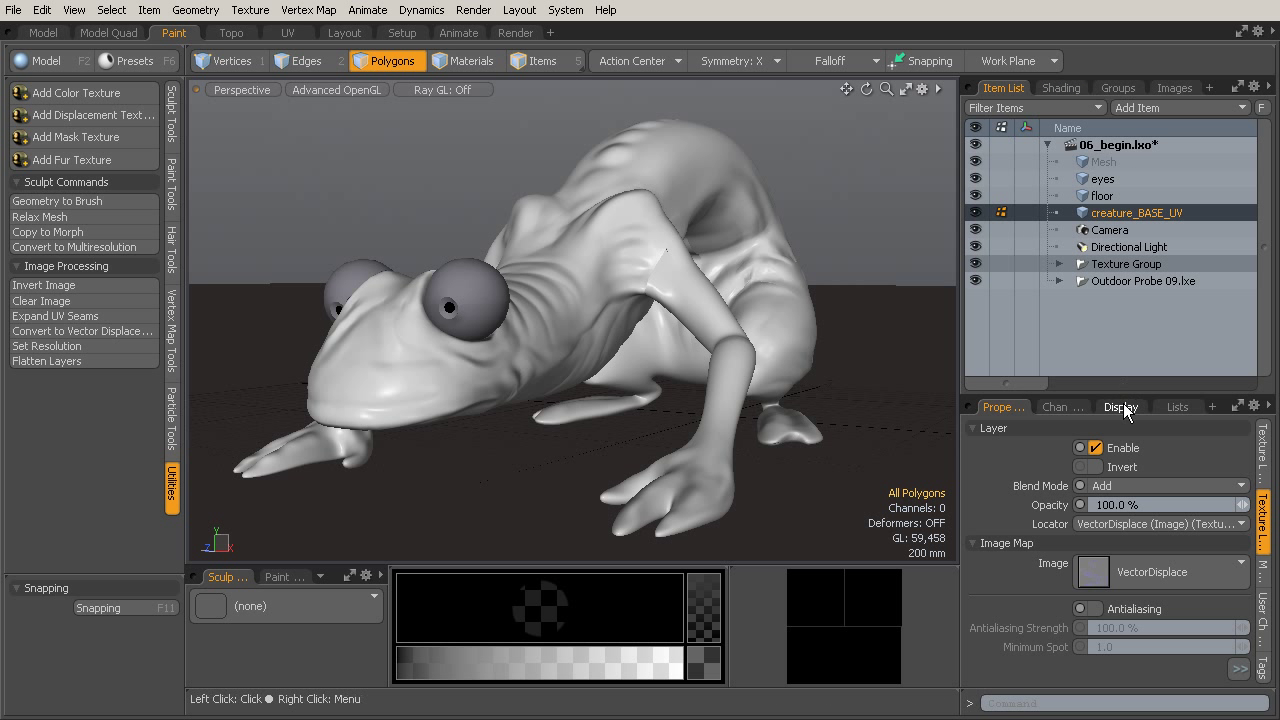
pyautogui.click(1026, 428)
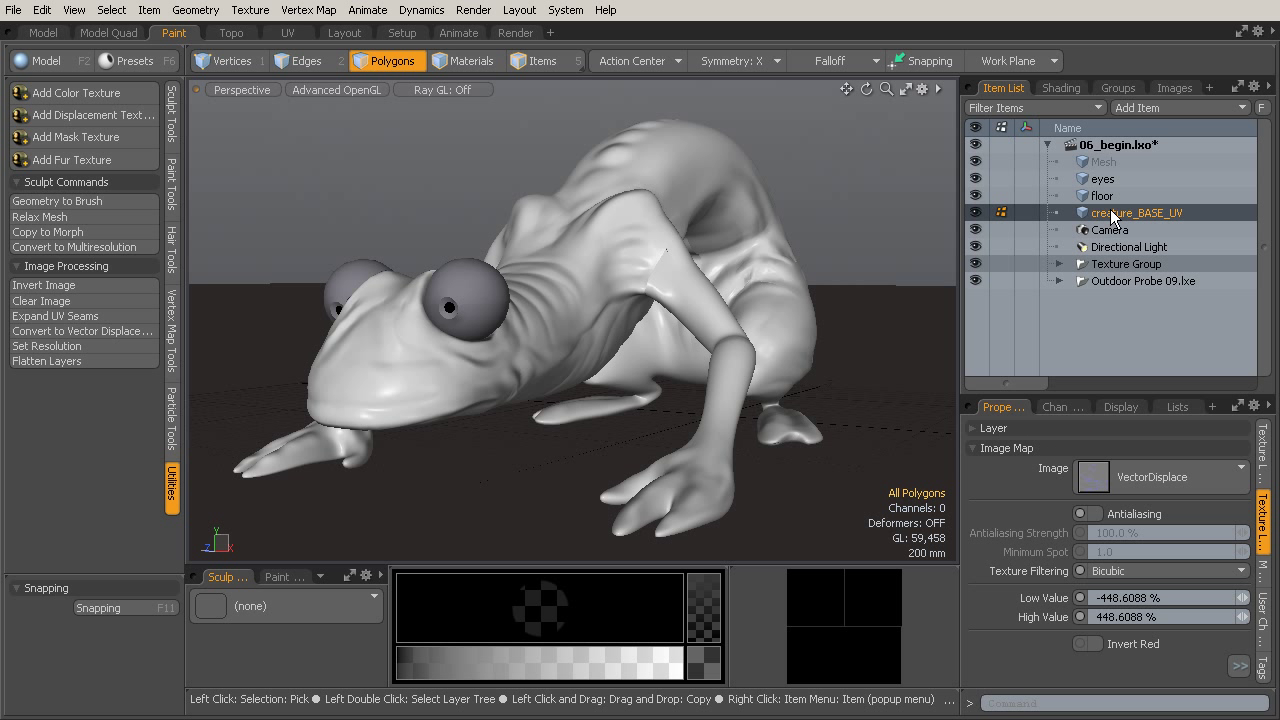
pyautogui.click(1113, 217)
pyautogui.click(1048, 448)
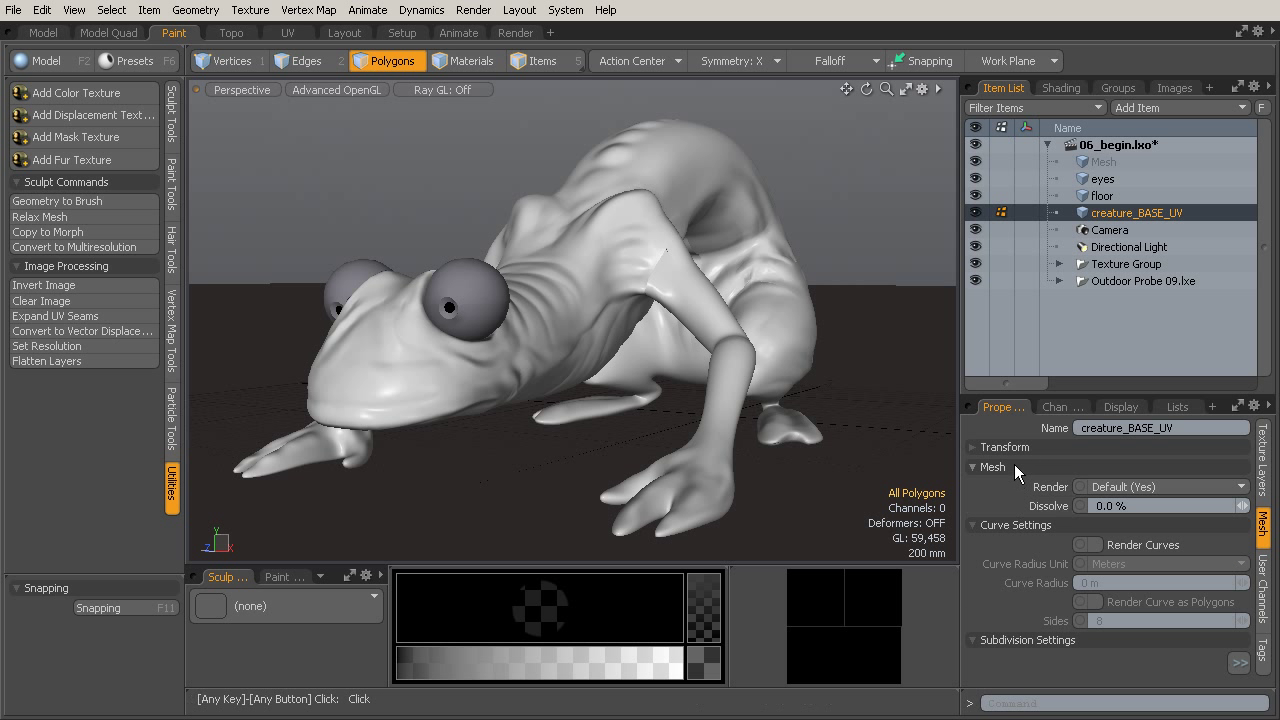
pyautogui.click(1015, 525)
pyautogui.click(1025, 545)
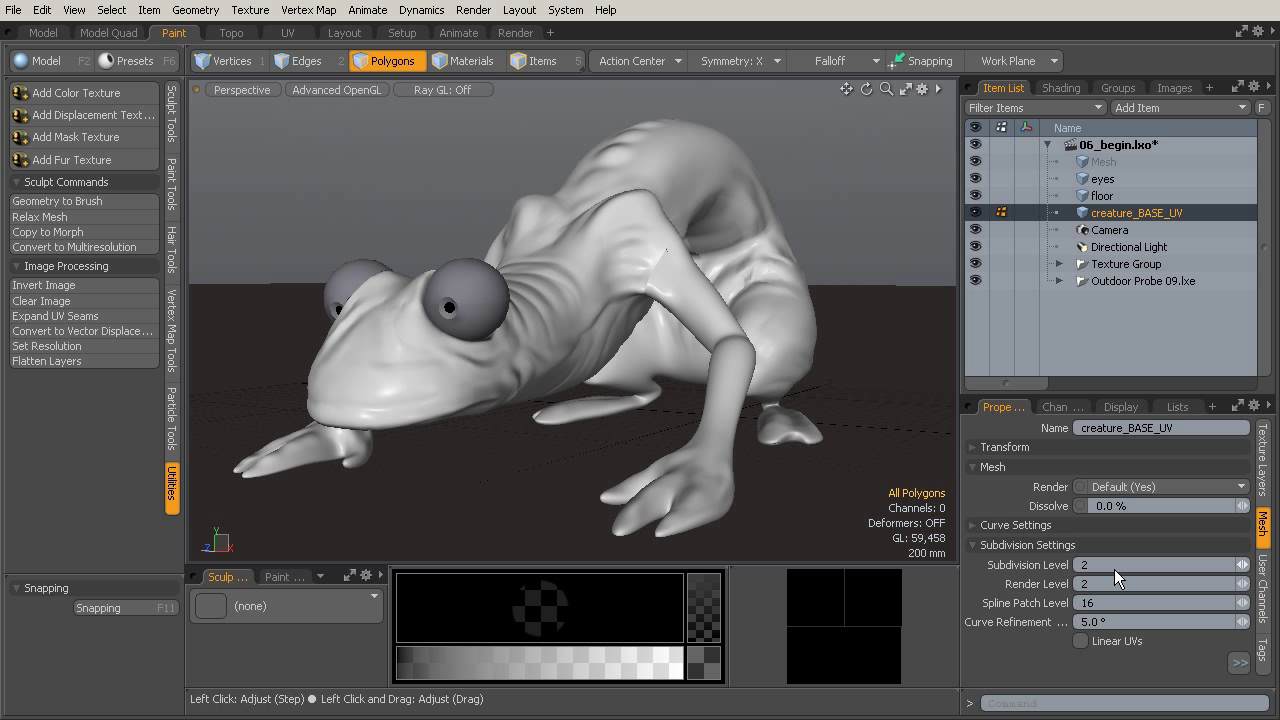
# - Examine the creature_BASE_UV mesh's Catmull-Clark subdivision options, including the additional multiresolution settings
pyautogui.click(1028, 545)
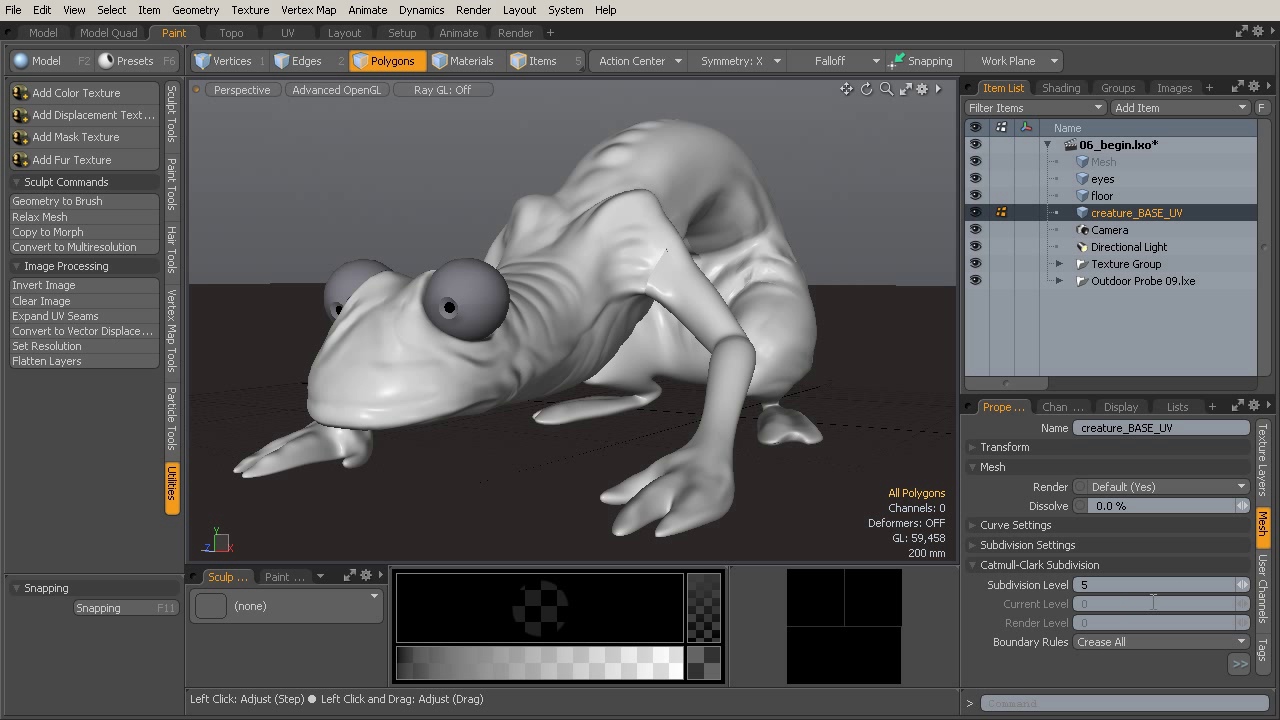
pyautogui.click(1239, 664)
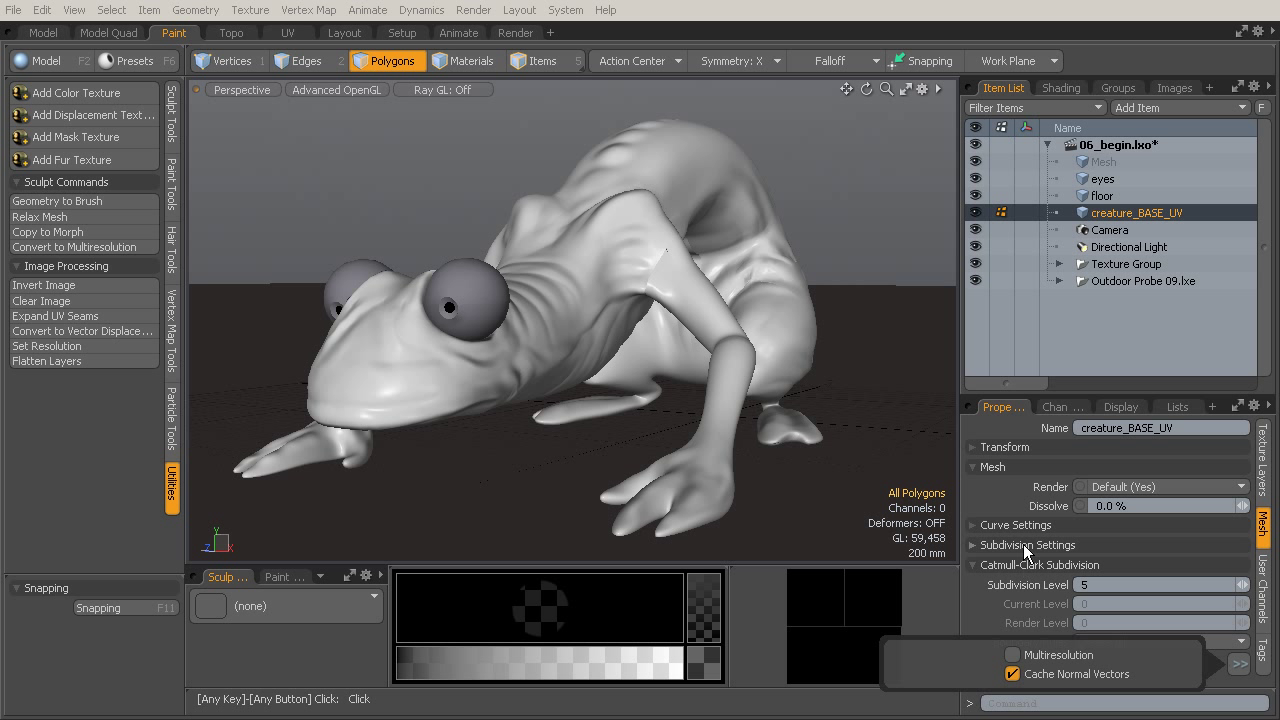
pyautogui.click(1030, 545)
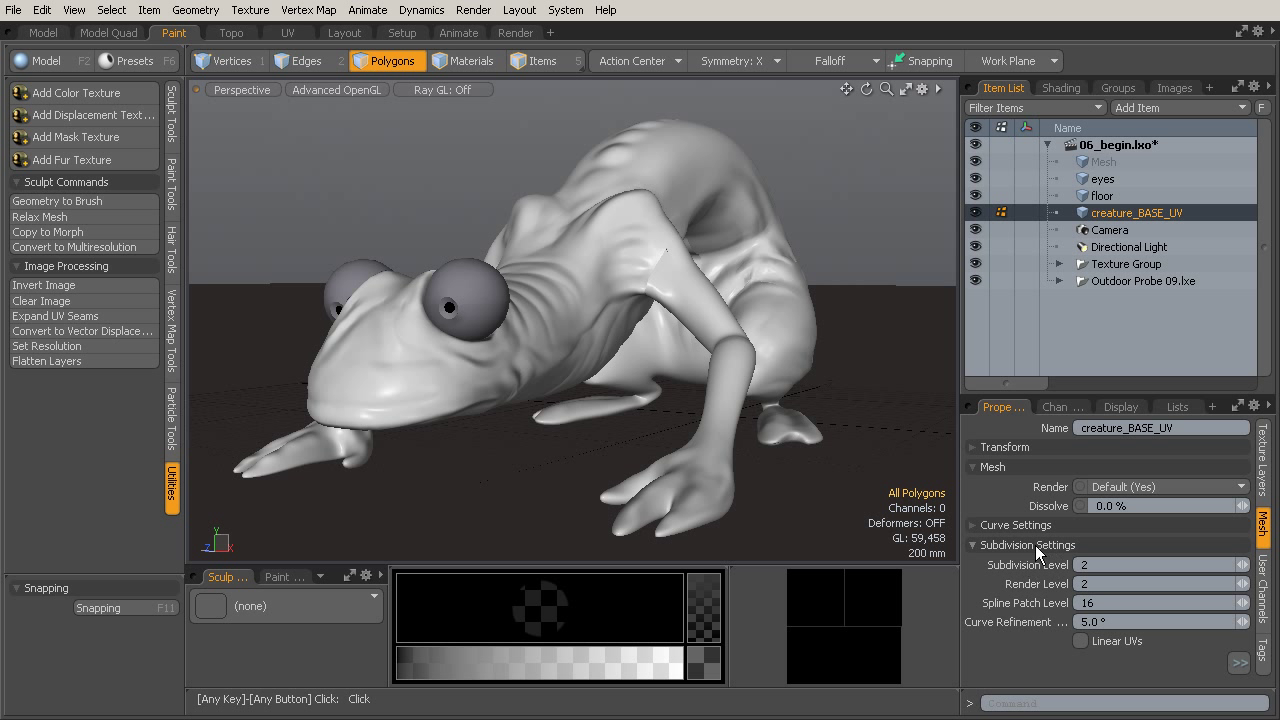
pyautogui.click(1036, 546)
pyautogui.click(1038, 568)
pyautogui.click(1045, 567)
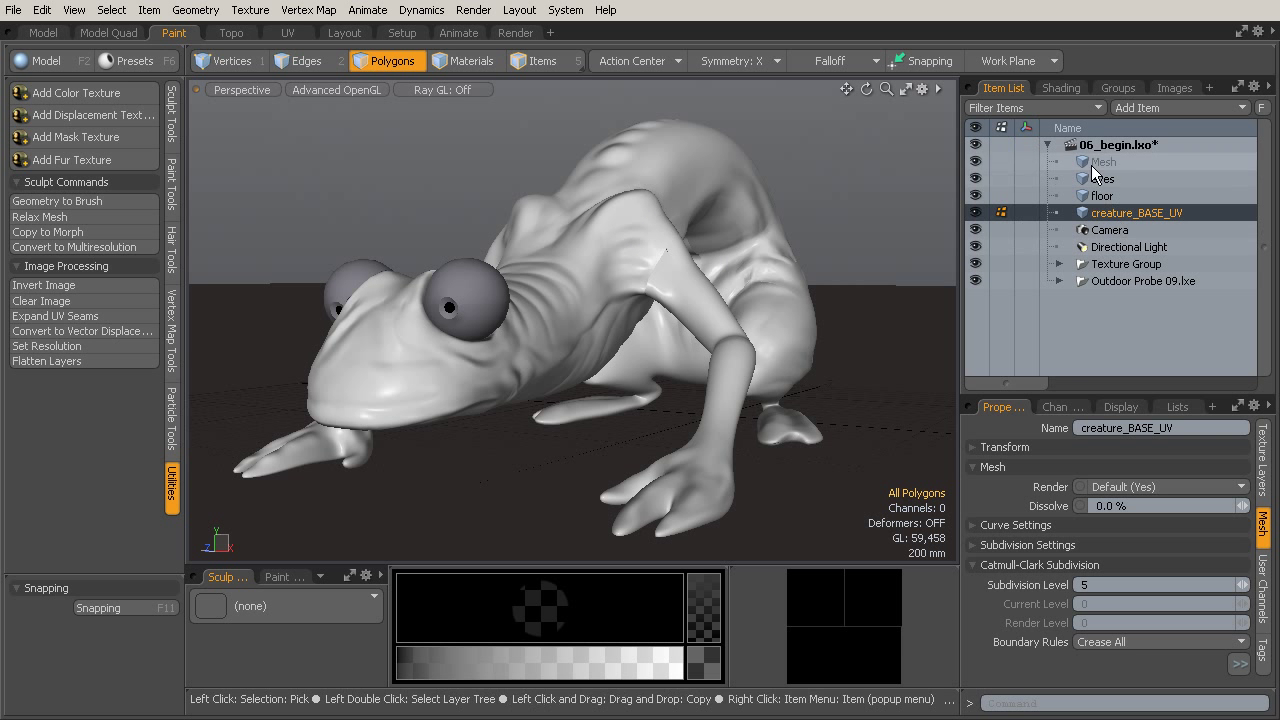
# - Convert the creature's VectorDisplace displacement to a multiresolution mesh with a subdivision level of 3
pyautogui.click(1061, 87)
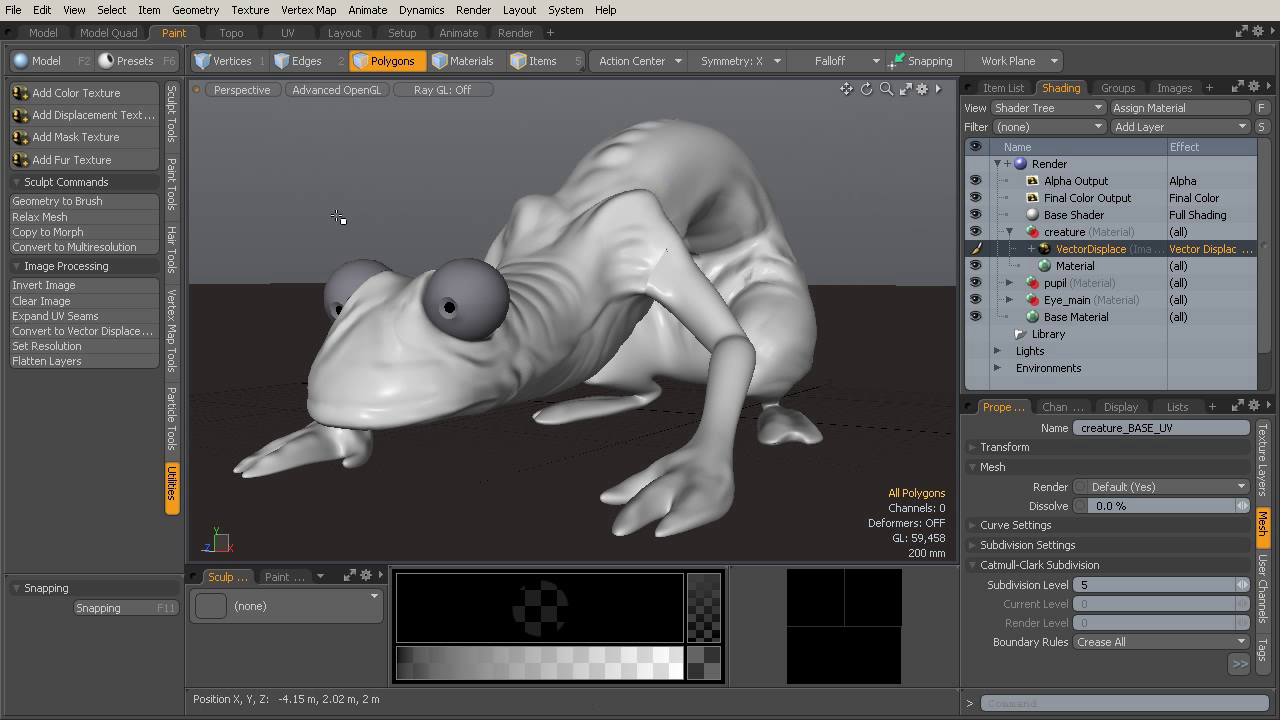
pyautogui.click(109, 253)
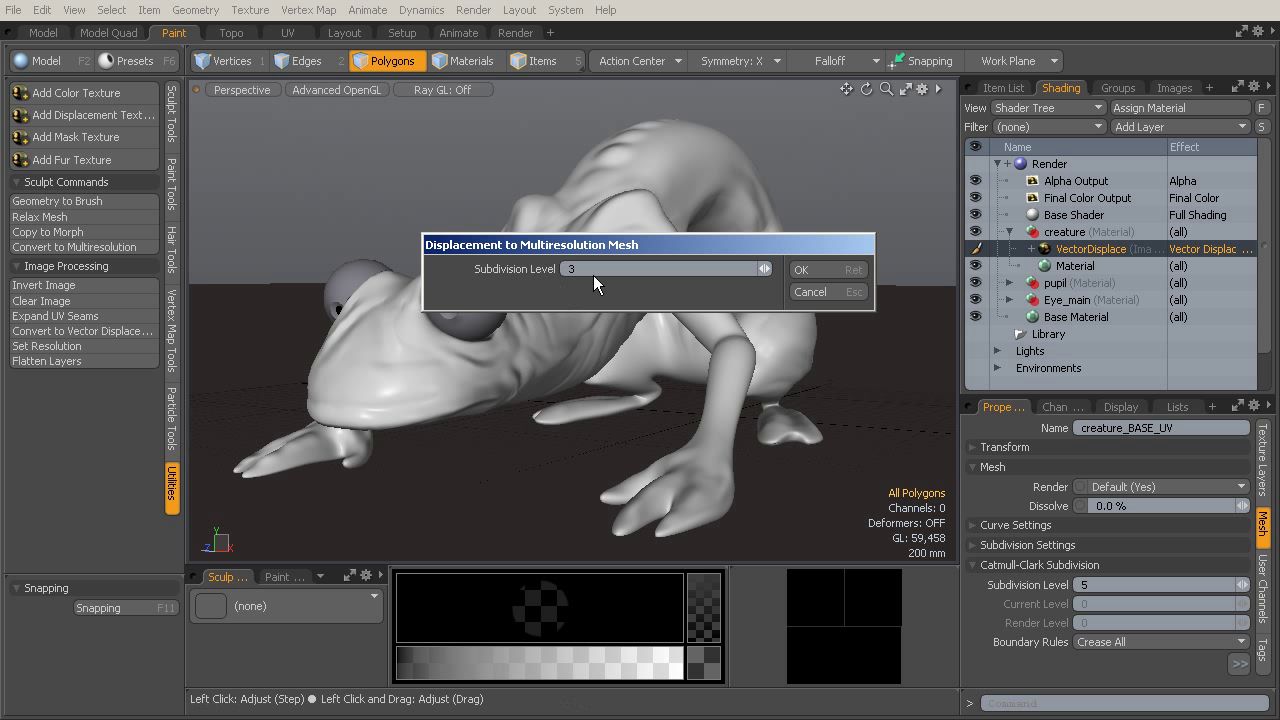
pyautogui.click(820, 267)
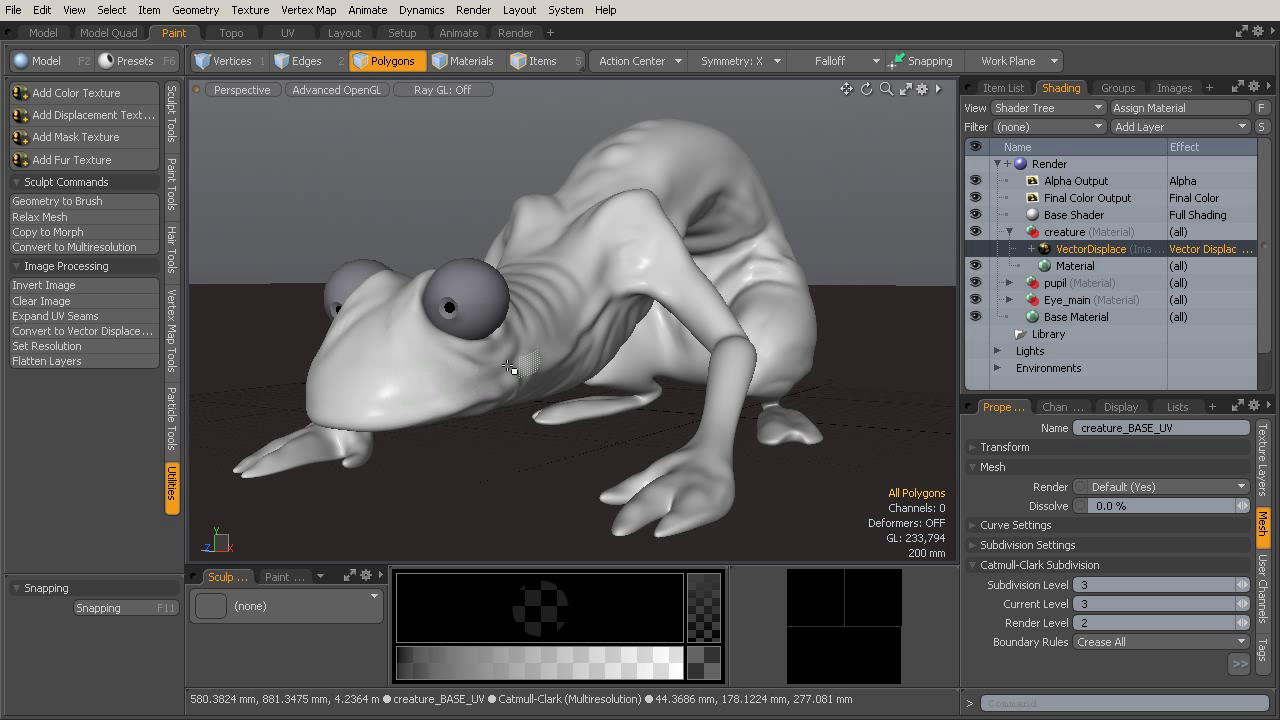
pyautogui.keyDown('alt'); pyautogui.moveTo(505, 338); pyautogui.dragTo(817, 195); pyautogui.keyUp('alt')
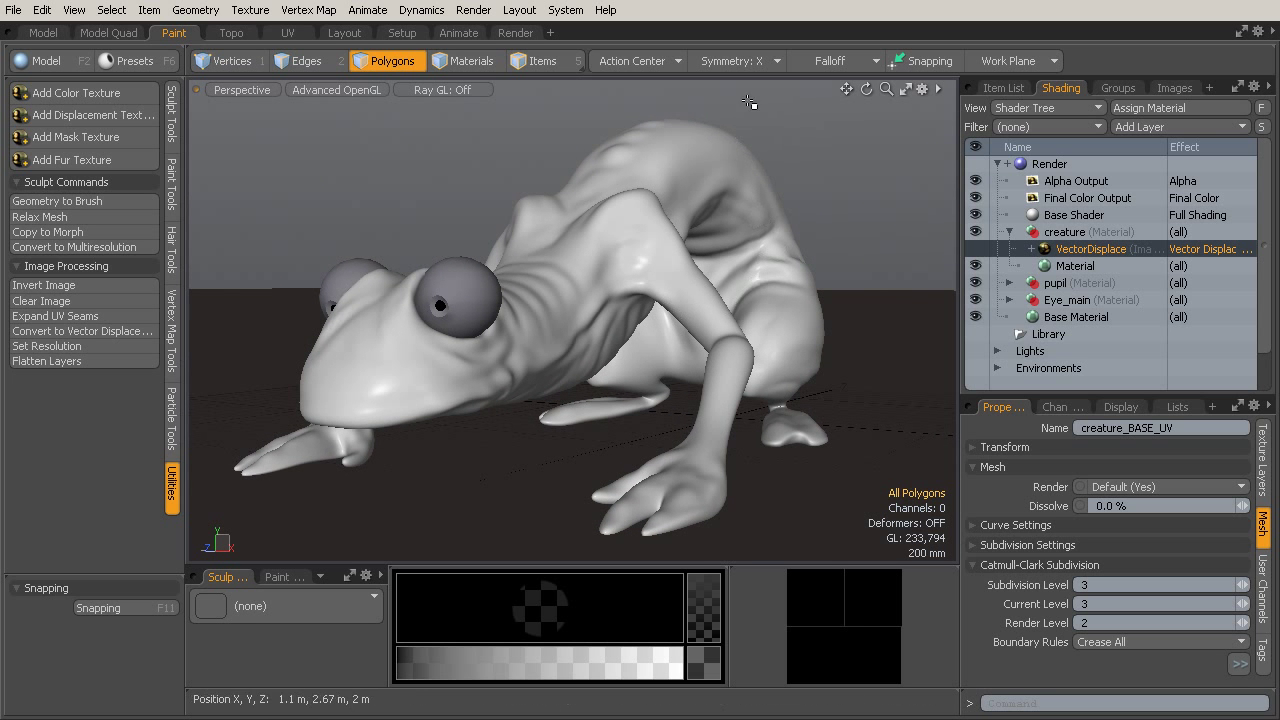
# - Bring up the sculpting tools for the converted creature mesh
pyautogui.click(174, 126)
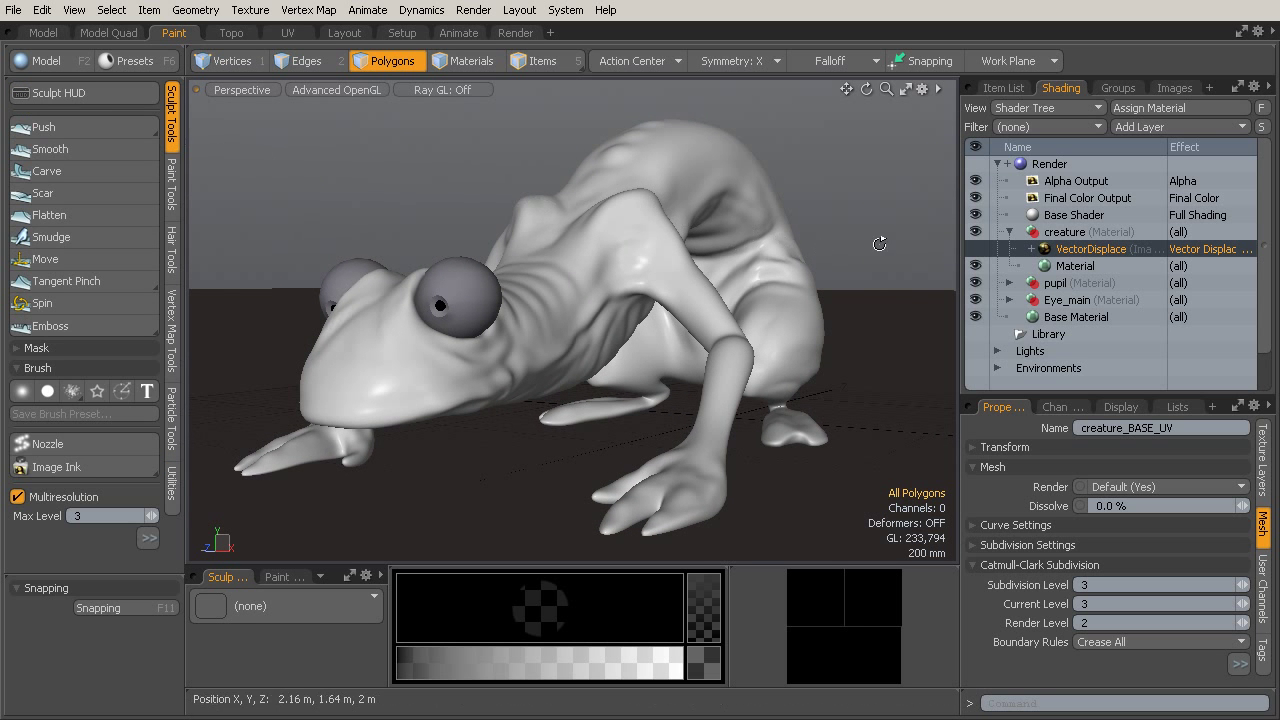
pyautogui.moveTo(880, 243)
pyautogui.keyDown('alt'); pyautogui.mouseDown()
pyautogui.moveTo(891, 211)
pyautogui.moveTo(899, 241)
pyautogui.moveTo(886, 234)
pyautogui.mouseUp(); pyautogui.keyUp('alt')
pyautogui.keyDown('alt'); pyautogui.keyDown('shift'); pyautogui.moveTo(886, 234); pyautogui.dragTo(852, 229); pyautogui.keyUp('shift'); pyautogui.keyUp('alt')
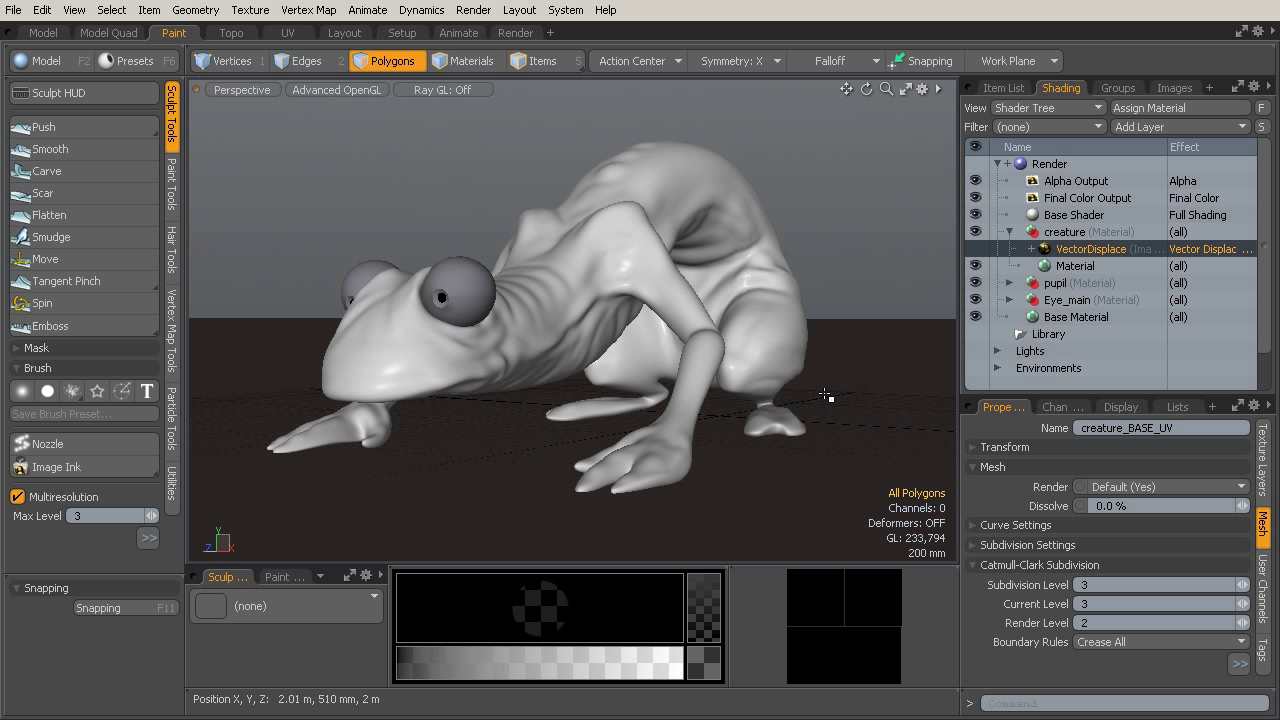
# - Select creature_BASE_UV in the item list and enlarge its properties area to reveal the Multiresolution and Cache Normal Vectors options
pyautogui.click(1005, 88)
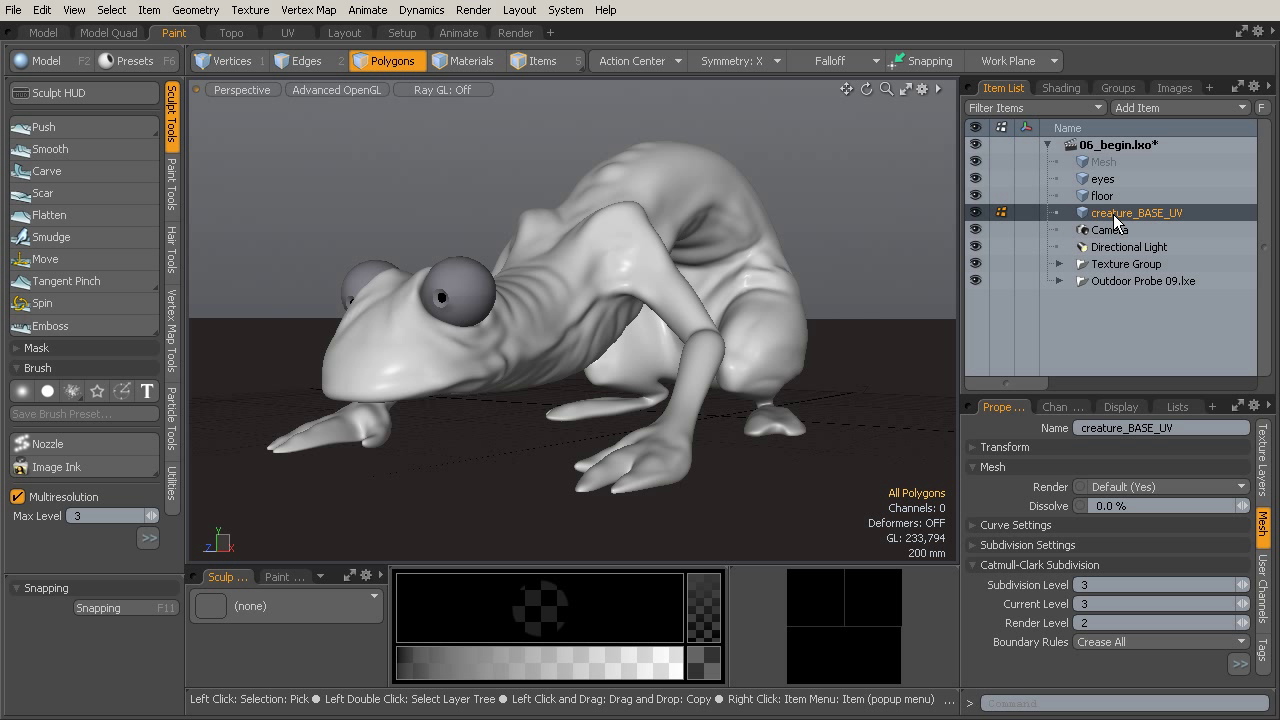
pyautogui.doubleClick(1116, 214)
pyautogui.click(1091, 314)
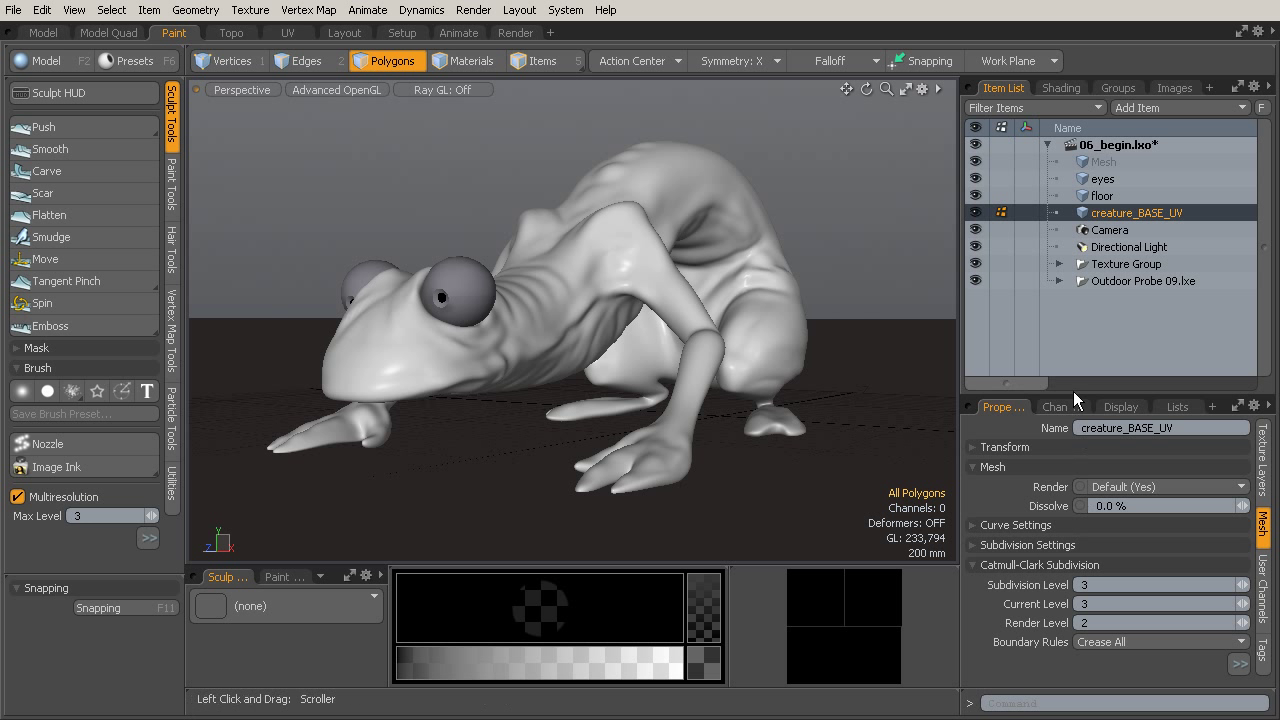
pyautogui.moveTo(1073, 394); pyautogui.dragTo(1090, 315)
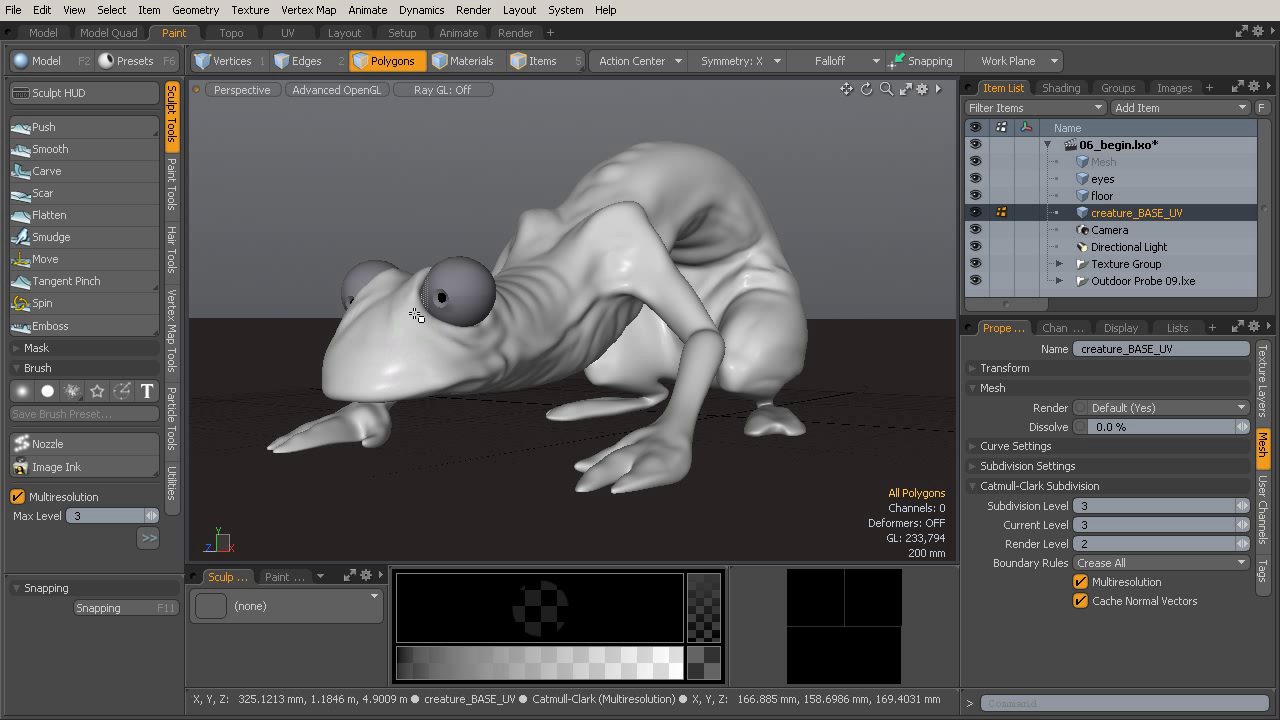
# - Activate the Push sculpting tool and display the Sculpt HUD over the viewport
pyautogui.keyDown('ctrl'); pyautogui.keyDown('alt'); pyautogui.moveTo(491, 257); pyautogui.dragTo(714, 356); pyautogui.keyUp('alt'); pyautogui.keyUp('ctrl')
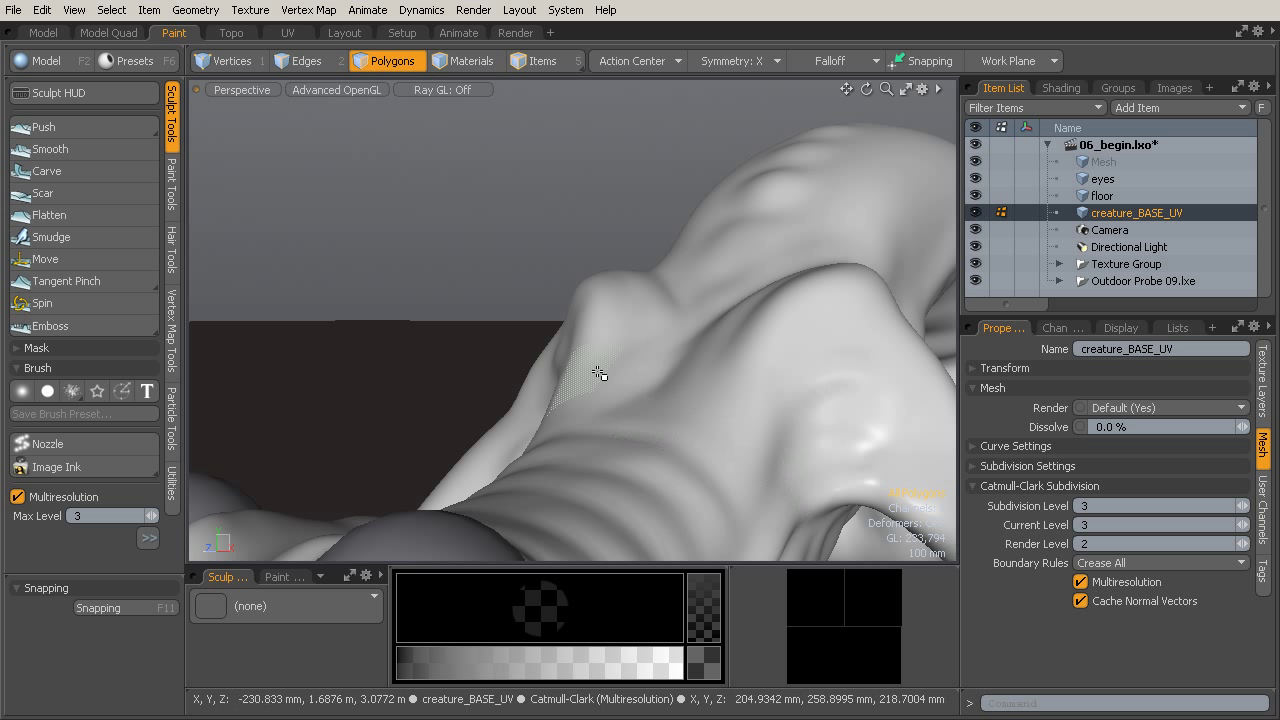
pyautogui.keyDown('ctrl'); pyautogui.keyDown('alt'); pyautogui.moveTo(506, 236); pyautogui.dragTo(385, 165); pyautogui.keyUp('alt'); pyautogui.keyUp('ctrl')
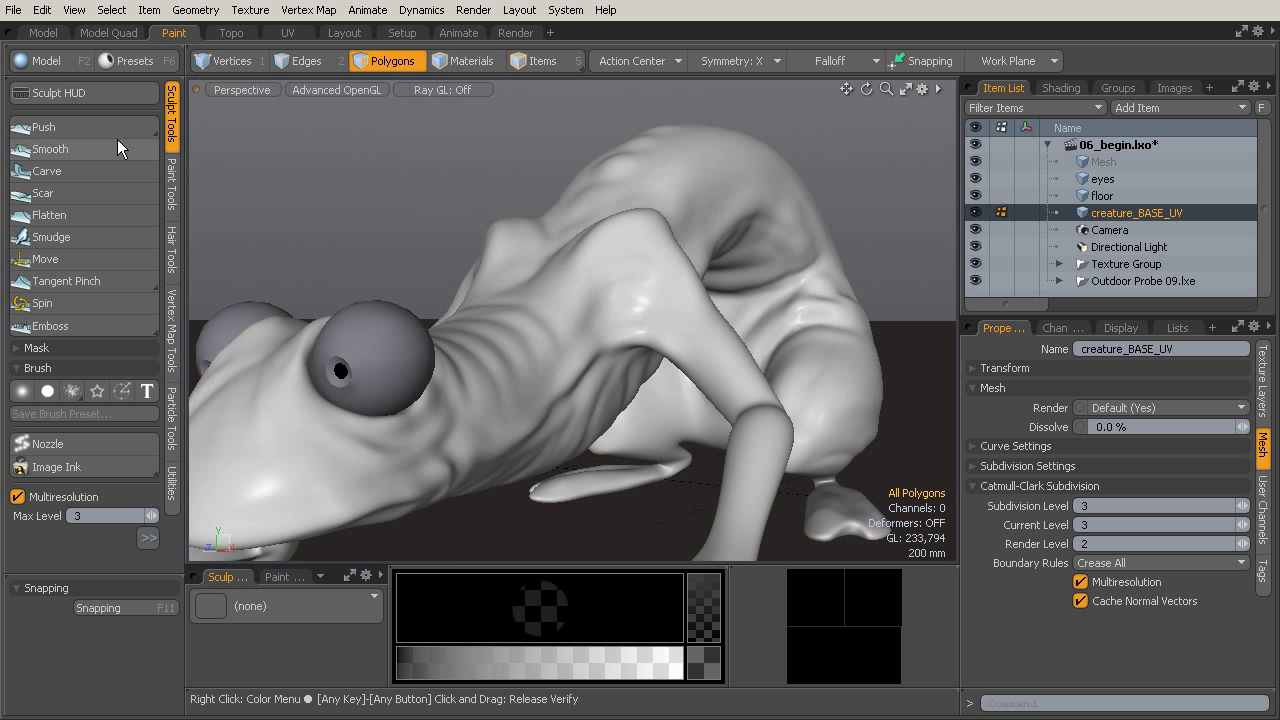
pyautogui.click(92, 126)
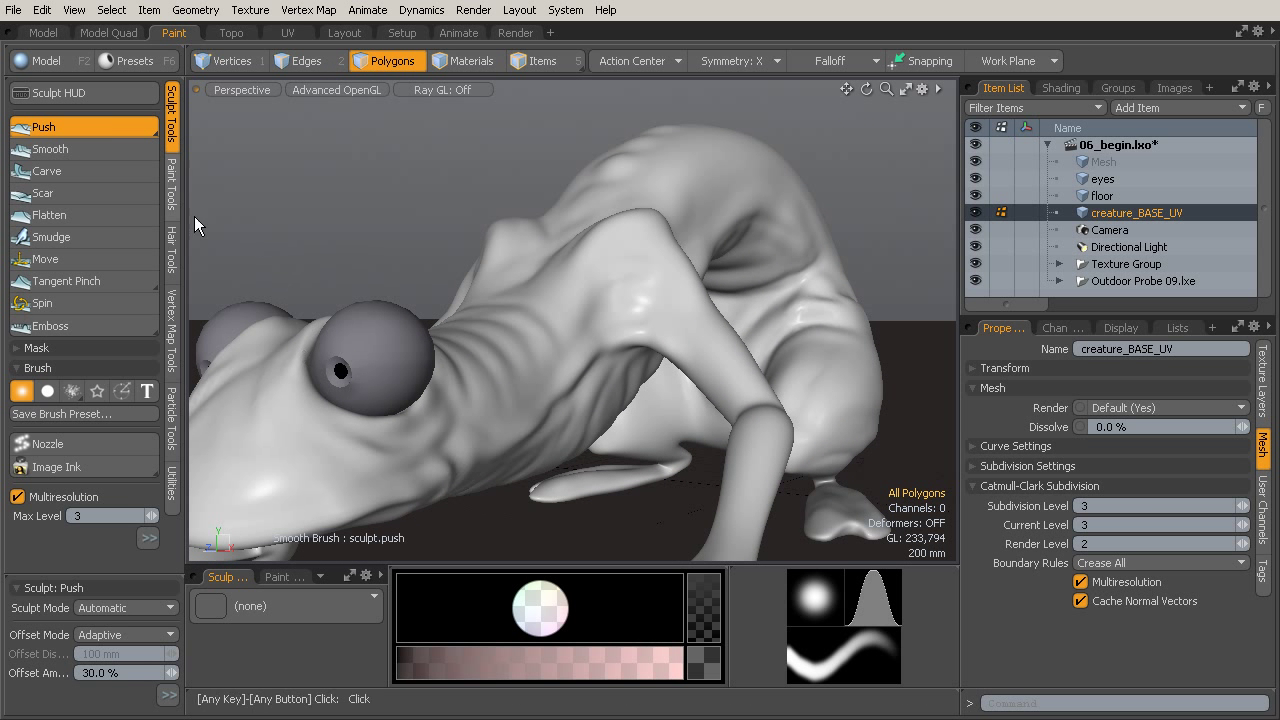
pyautogui.click(93, 90)
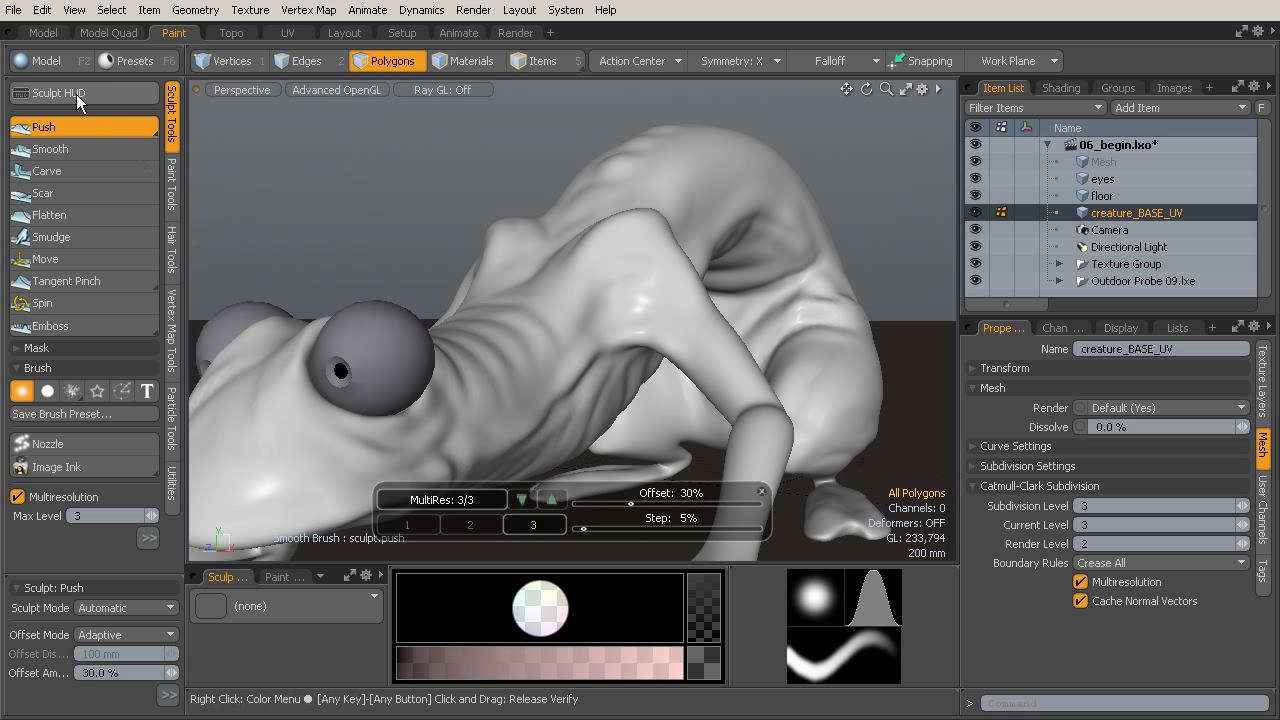
# - Compare the creature's multiresolution levels 1, 2 and 3 using the HUD, finishing at level 3
pyautogui.keyDown('alt'); pyautogui.moveTo(412, 190); pyautogui.dragTo(423, 222); pyautogui.keyUp('alt')
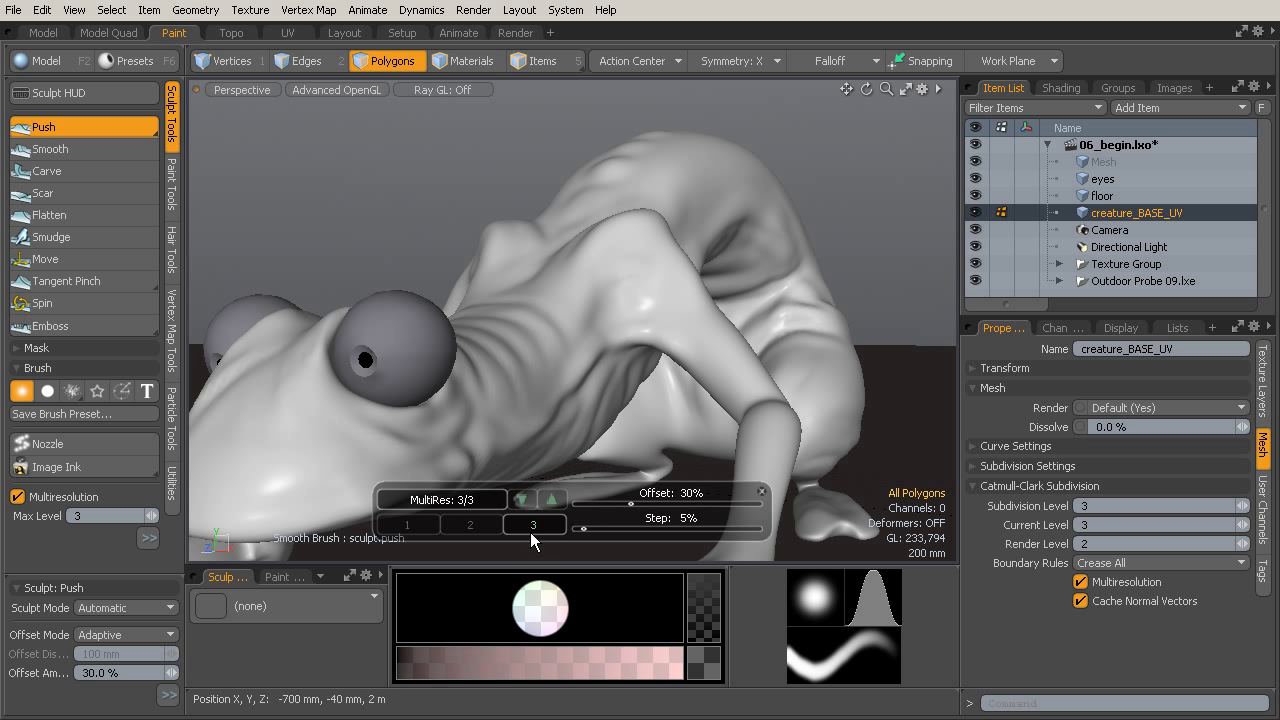
pyautogui.click(420, 524)
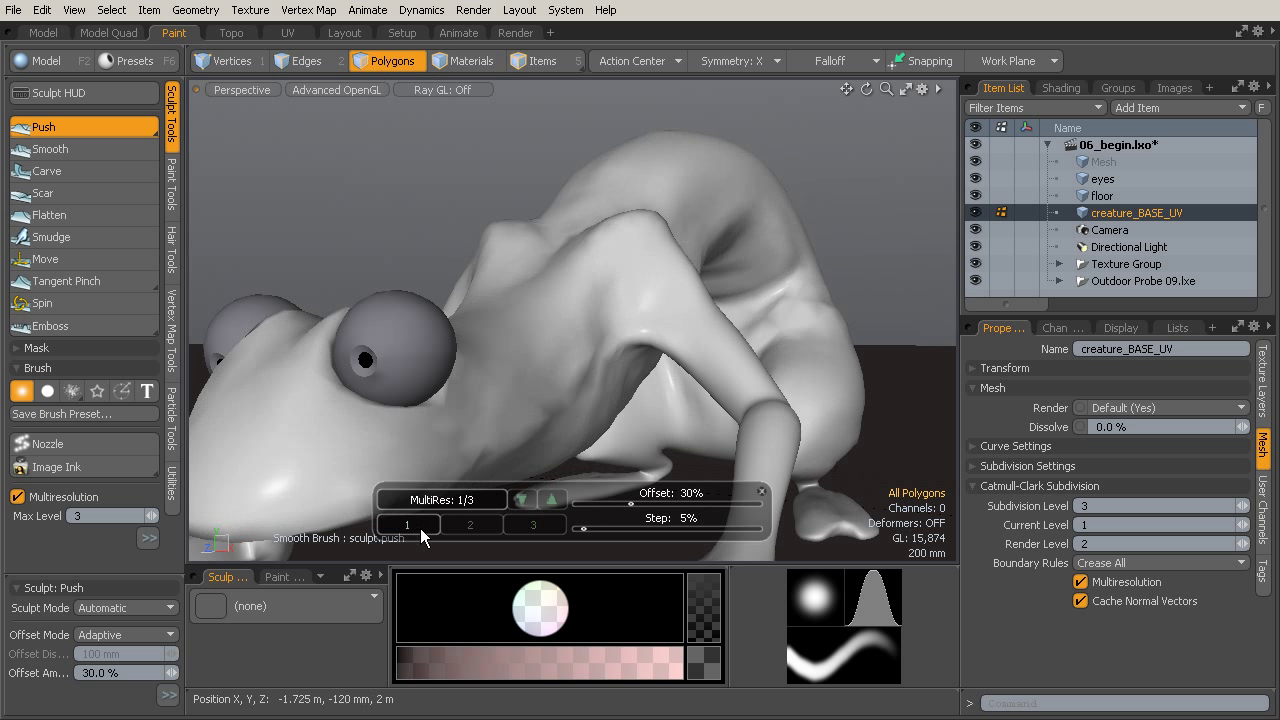
pyautogui.click(469, 524)
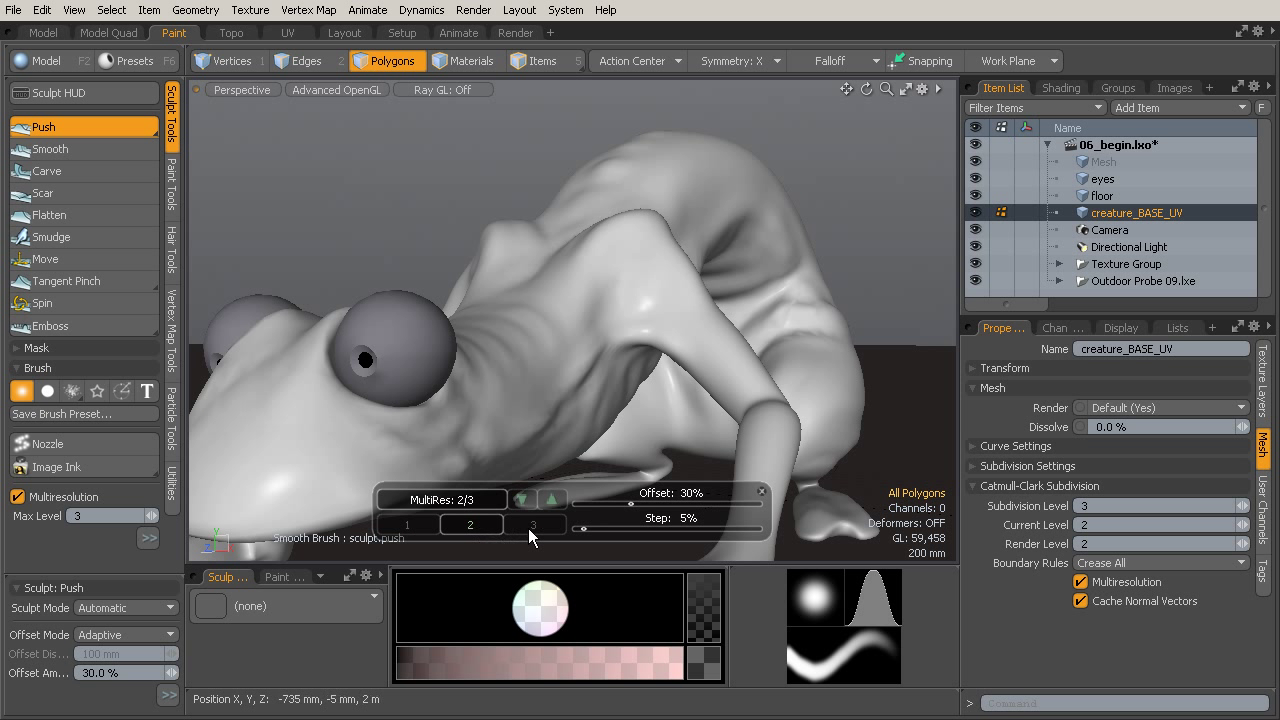
pyautogui.click(532, 526)
pyautogui.click(470, 525)
pyautogui.click(420, 525)
pyautogui.click(475, 525)
pyautogui.click(532, 525)
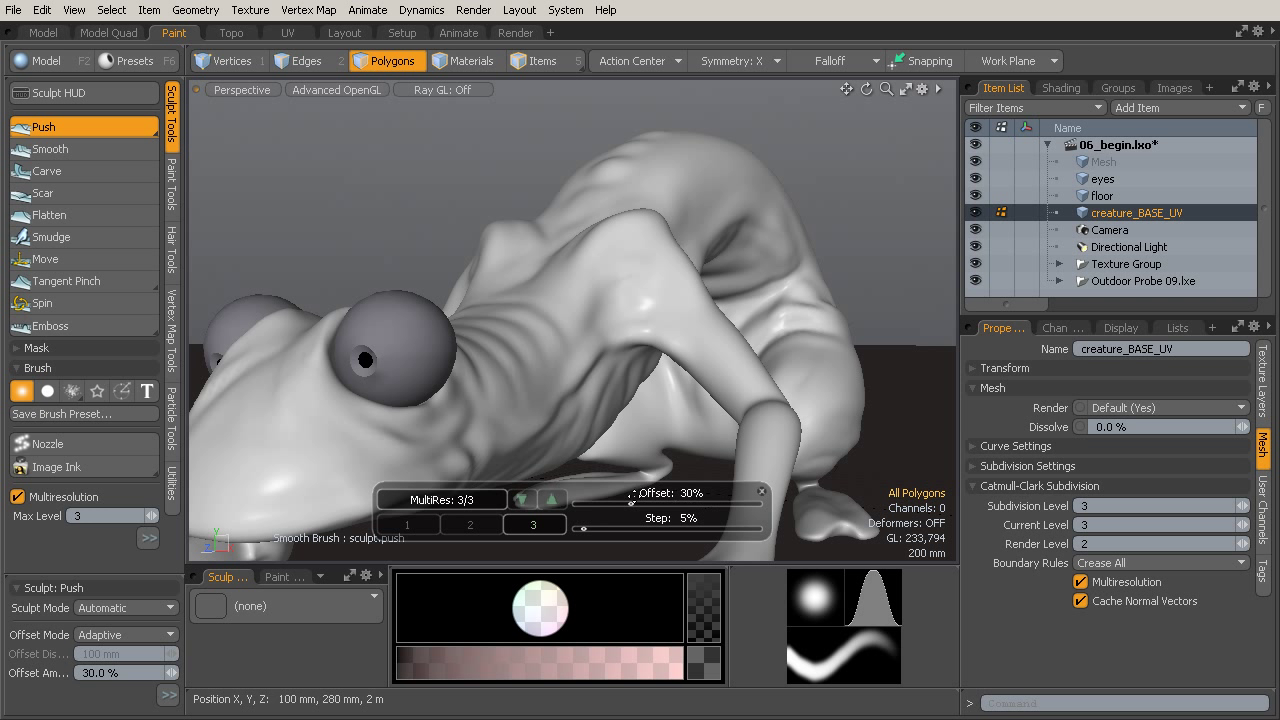
# - Reduce the Push tool's offset amount to 27% interactively in the viewport
pyautogui.moveTo(594, 388); pyautogui.dragTo(597, 382, button='middle')
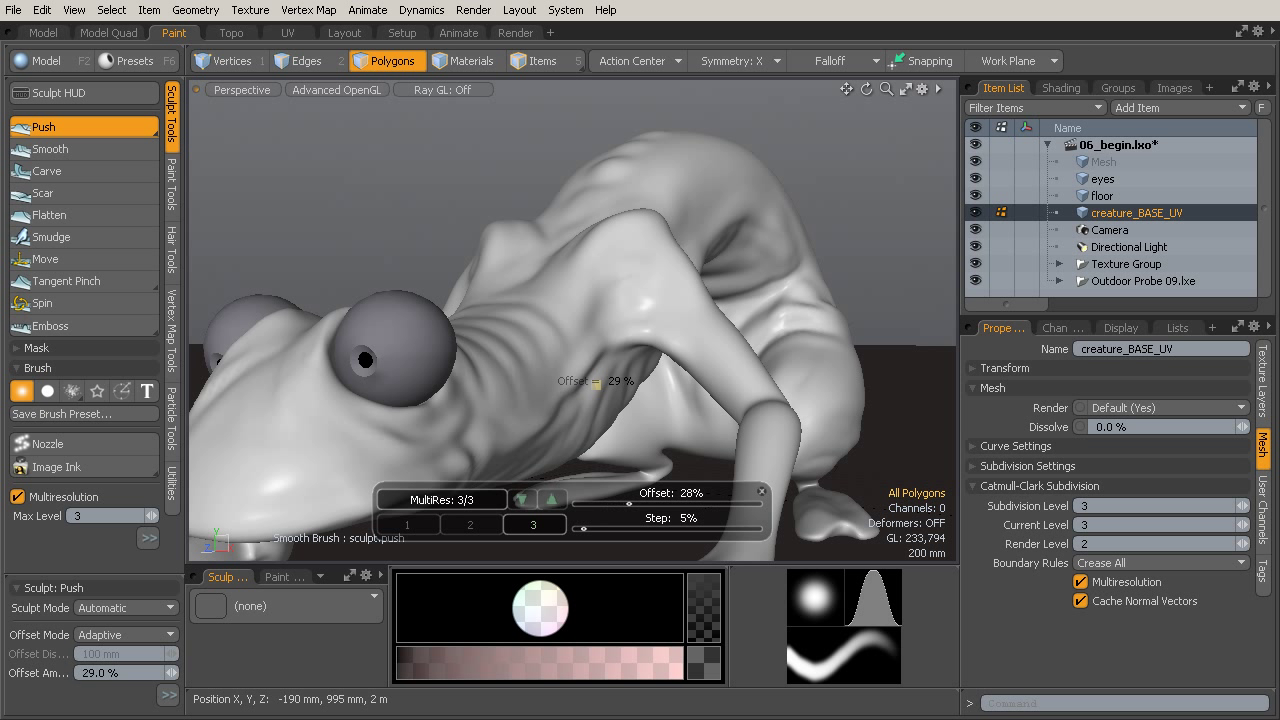
pyautogui.moveTo(596, 384); pyautogui.dragTo(600, 383, button='middle')
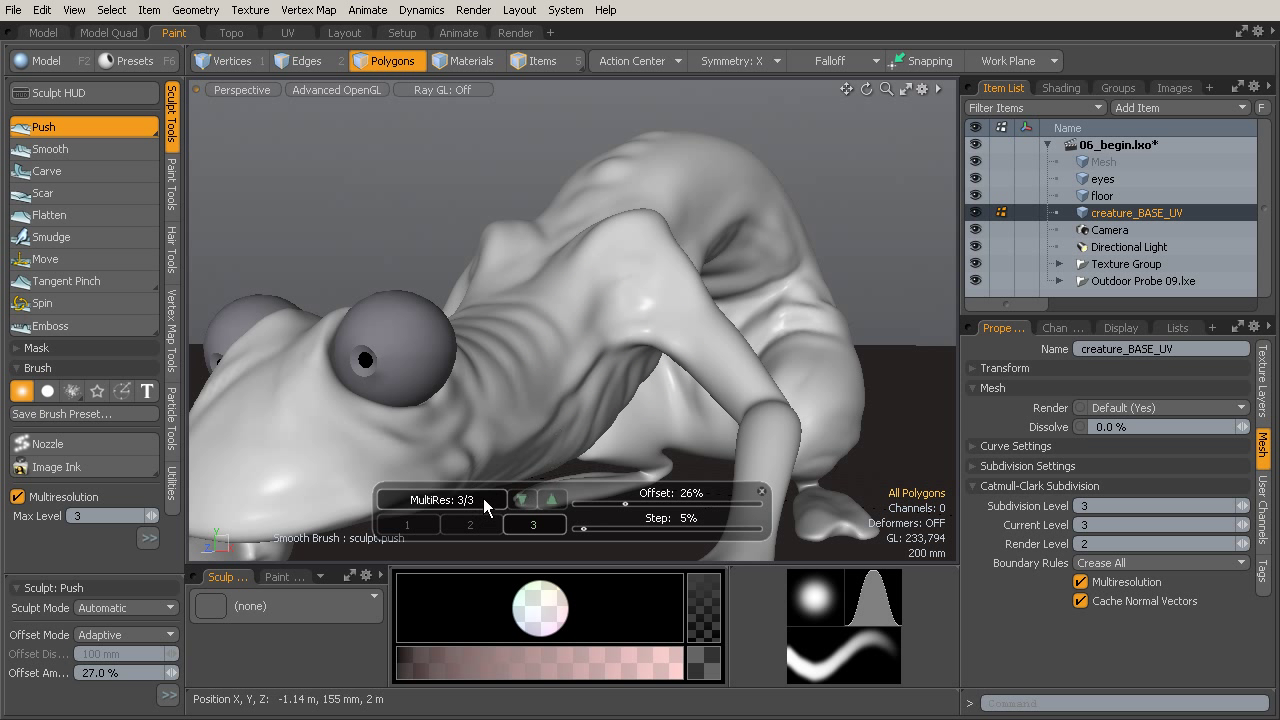
# - Step the creature's current multiresolution level down to 1 and back up to 3
pyautogui.press('alt')
pyautogui.keyDown('alt'); pyautogui.moveTo(491, 499); pyautogui.dragTo(482, 385); pyautogui.keyUp('alt')
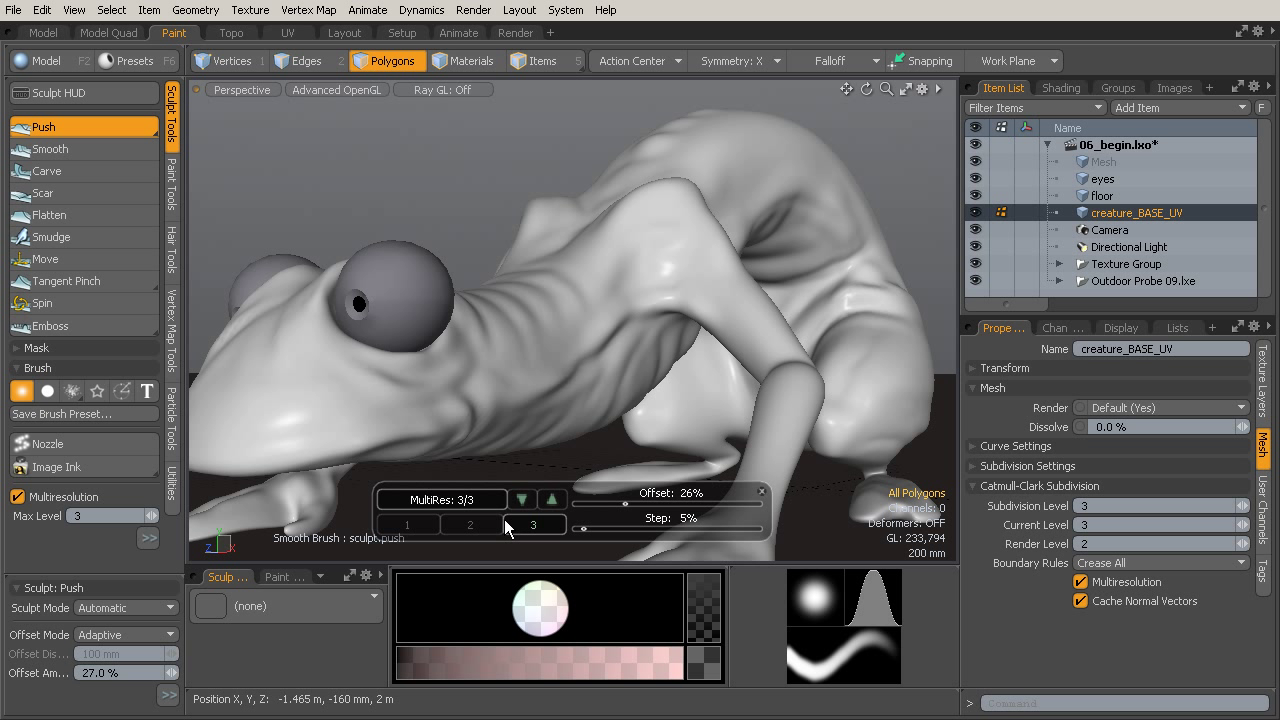
pyautogui.hotkey('ctrl', 'Down')
pyautogui.hotkey('ctrl', 'Down')
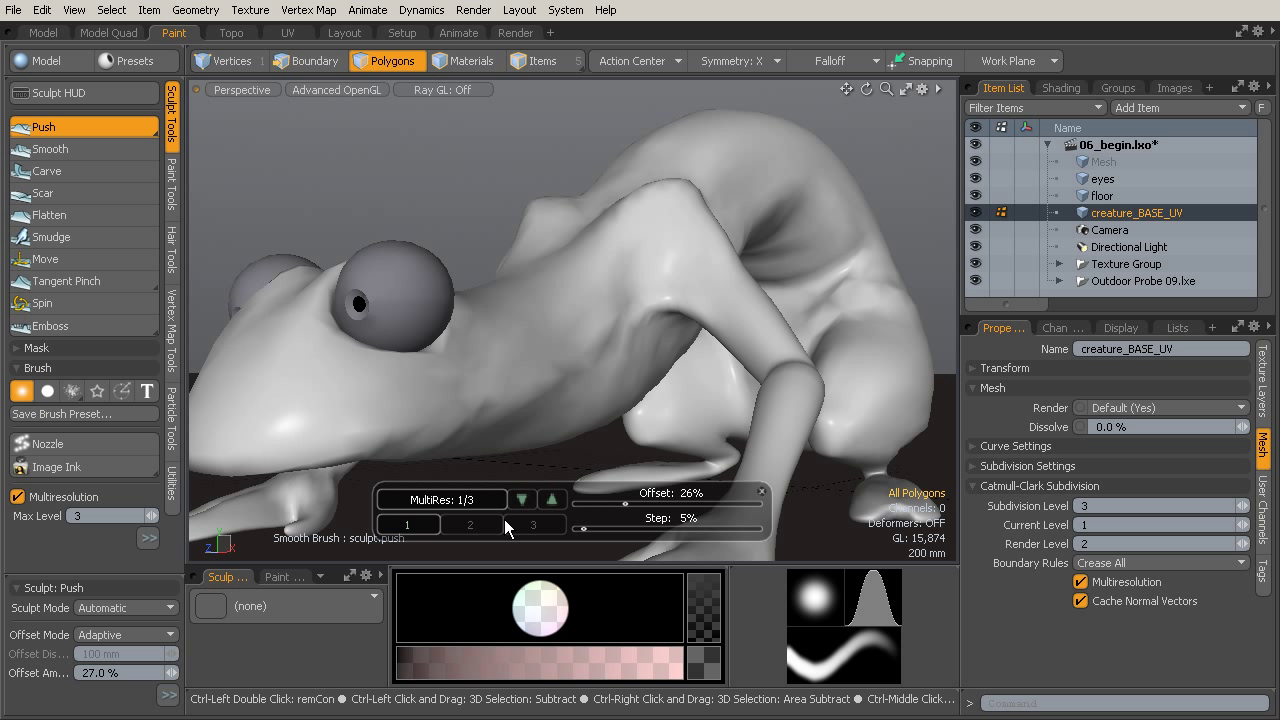
pyautogui.press('pageup')
pyautogui.press('pageup')
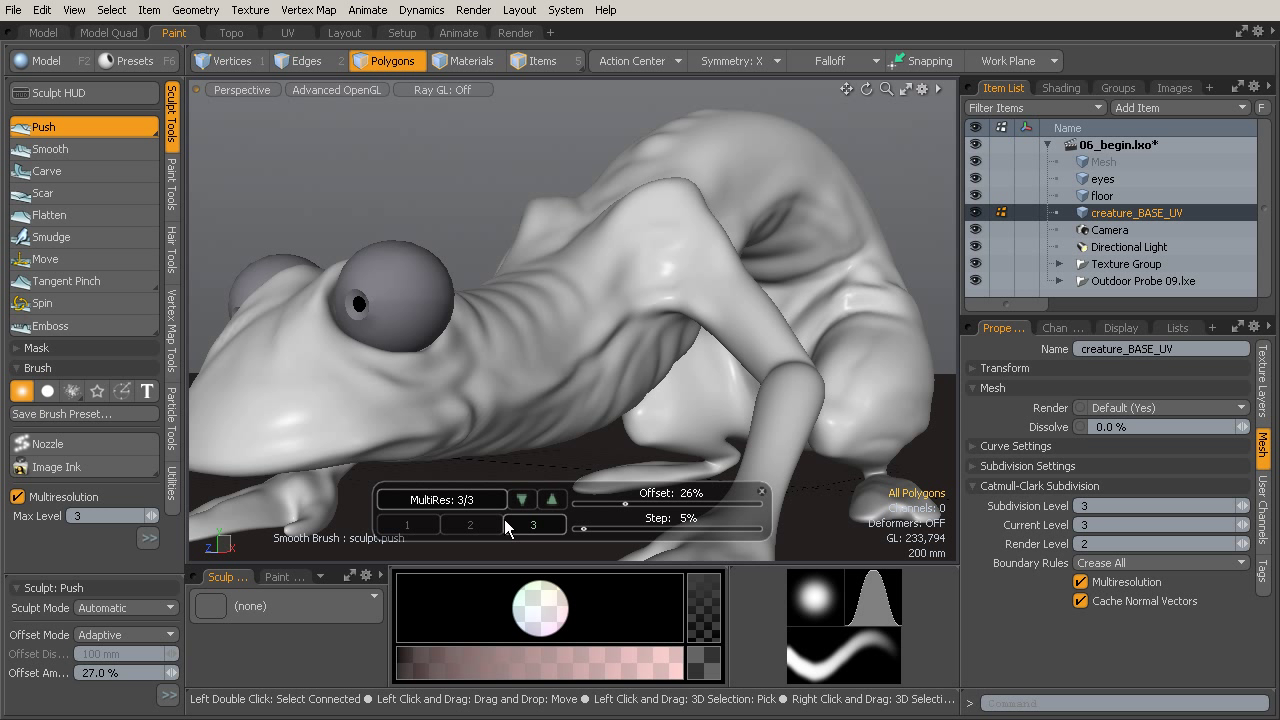
# - Add a fourth multiresolution level to the creature mesh and return its current level to 3
pyautogui.press('alt')
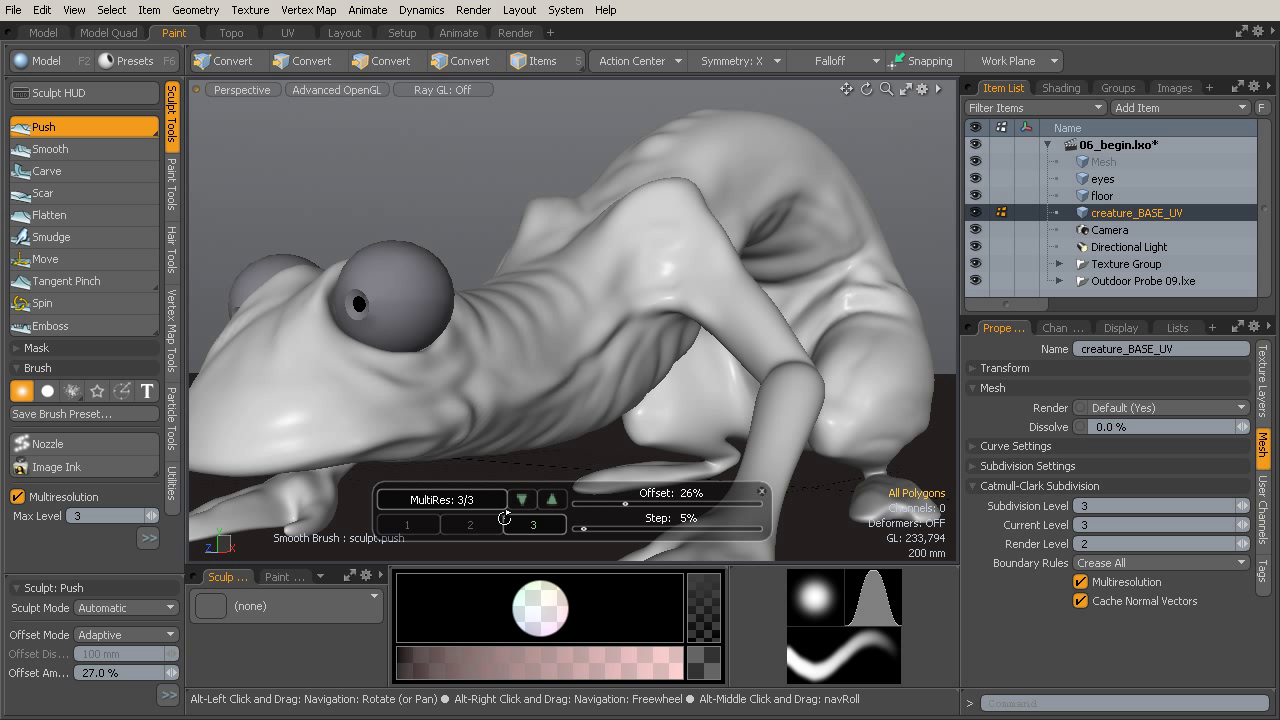
pyautogui.press('pageup')
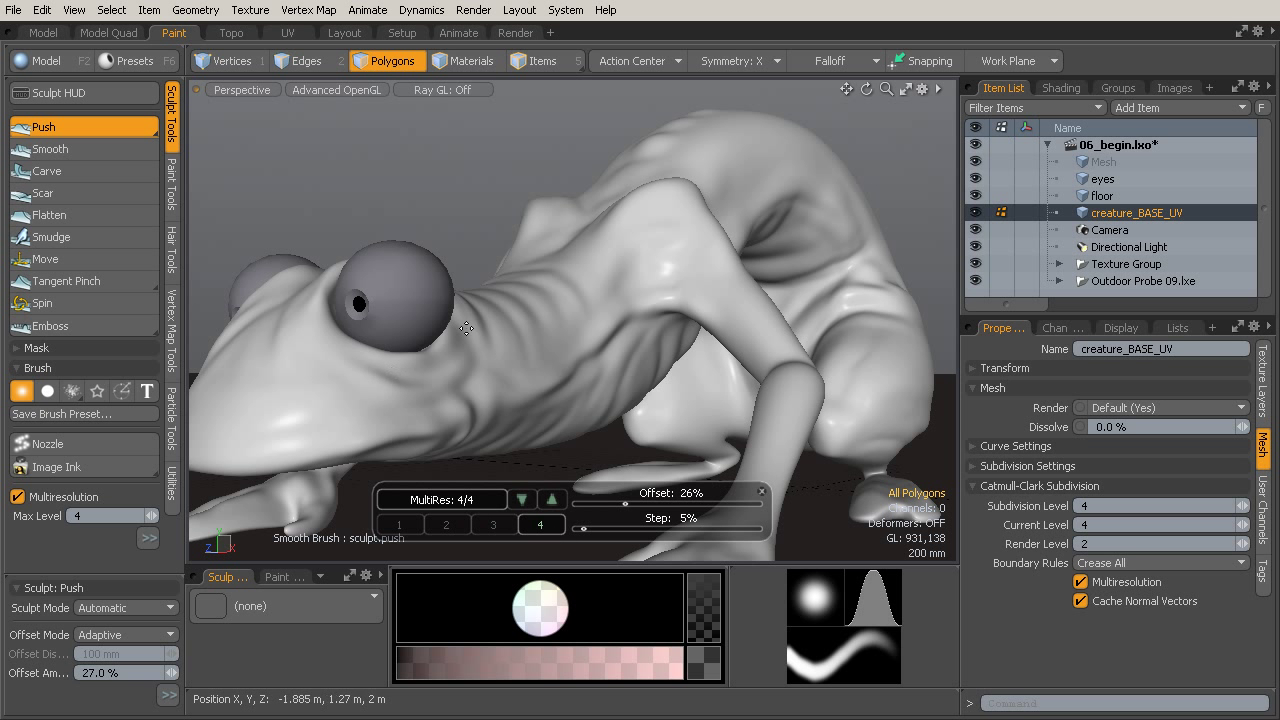
pyautogui.keyDown('alt'); pyautogui.moveTo(464, 326); pyautogui.dragTo(463, 186); pyautogui.keyUp('alt')
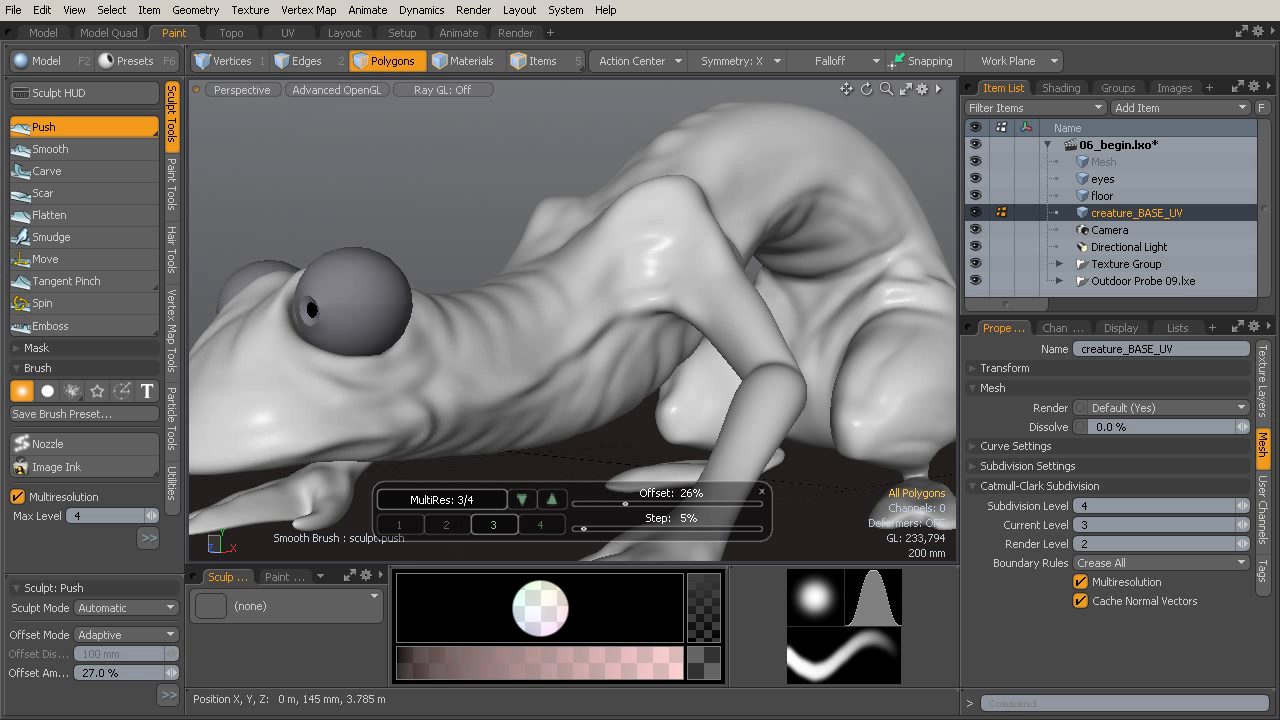
# - Raise the creature's current multiresolution level to 4 and inspect the whole creature at that level
pyautogui.click(493, 524)
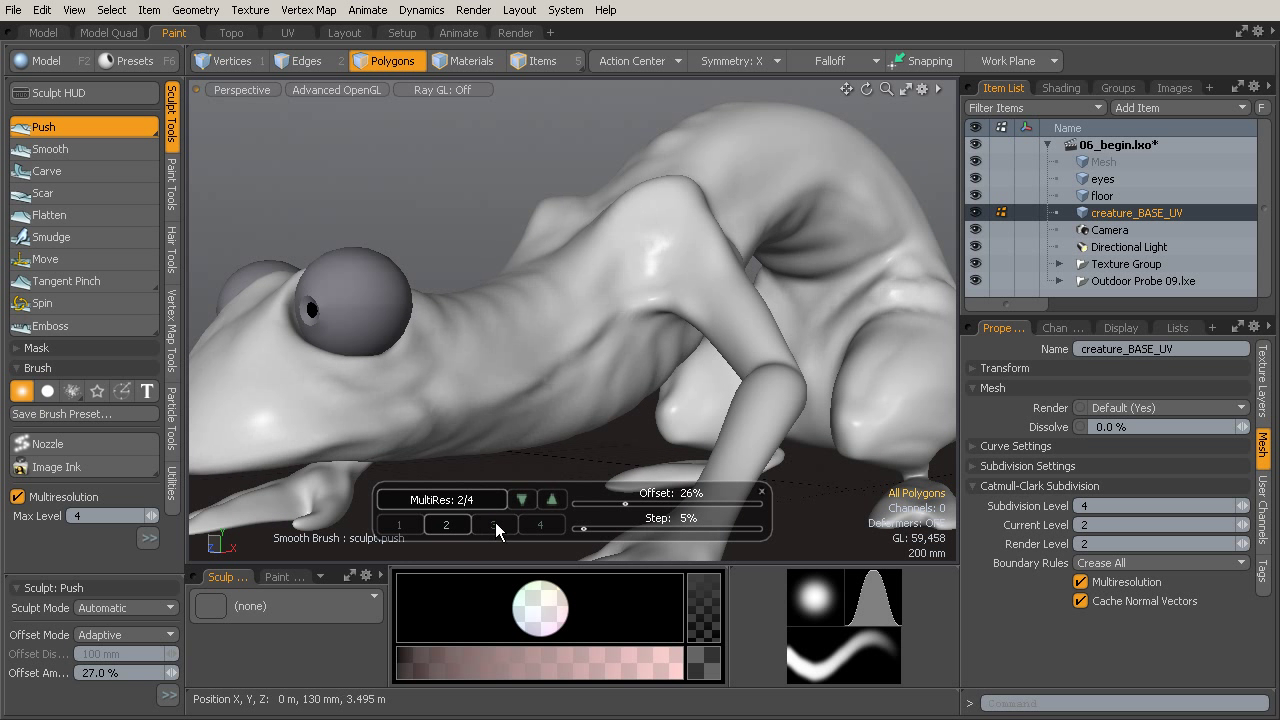
pyautogui.click(549, 500)
pyautogui.click(550, 499)
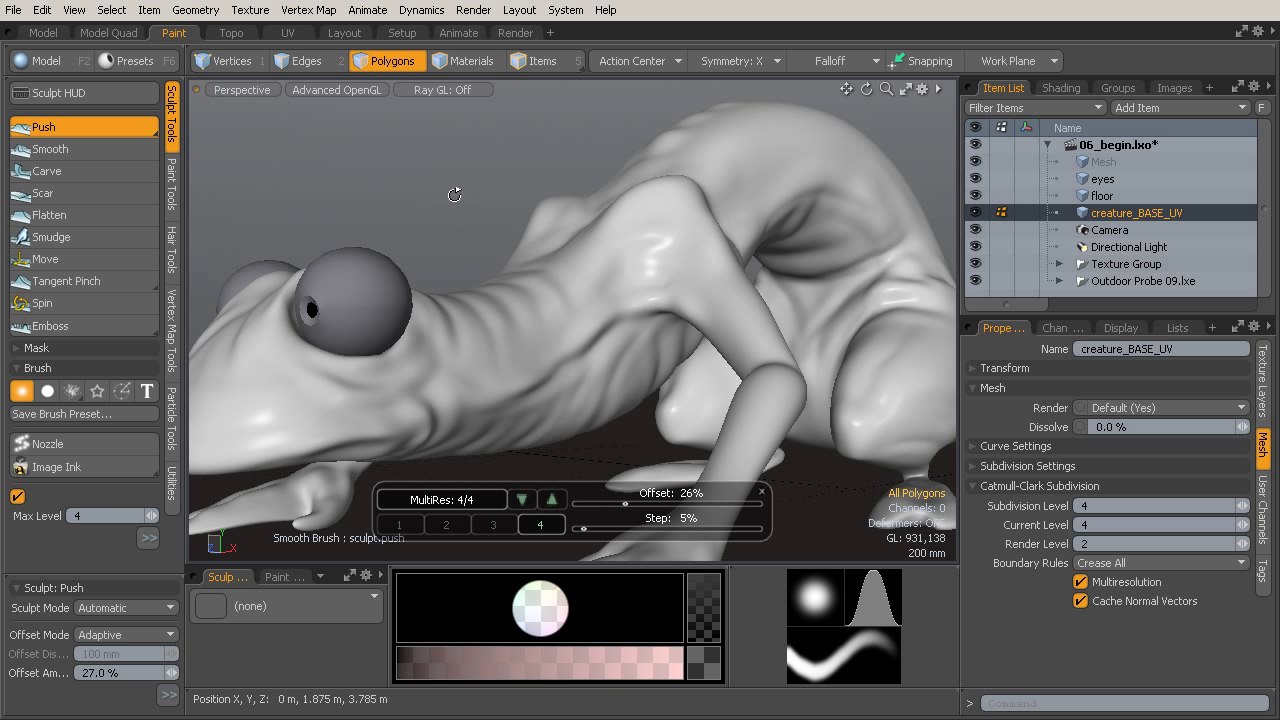
pyautogui.keyDown('alt'); pyautogui.moveTo(454, 194); pyautogui.dragTo(543, 195); pyautogui.keyUp('alt')
pyautogui.keyDown('alt'); pyautogui.keyDown('shift'); pyautogui.moveTo(543, 195); pyautogui.dragTo(490, 170); pyautogui.keyUp('shift'); pyautogui.keyUp('alt')
pyautogui.keyDown('alt'); pyautogui.moveTo(490, 170); pyautogui.dragTo(543, 170); pyautogui.keyUp('alt')
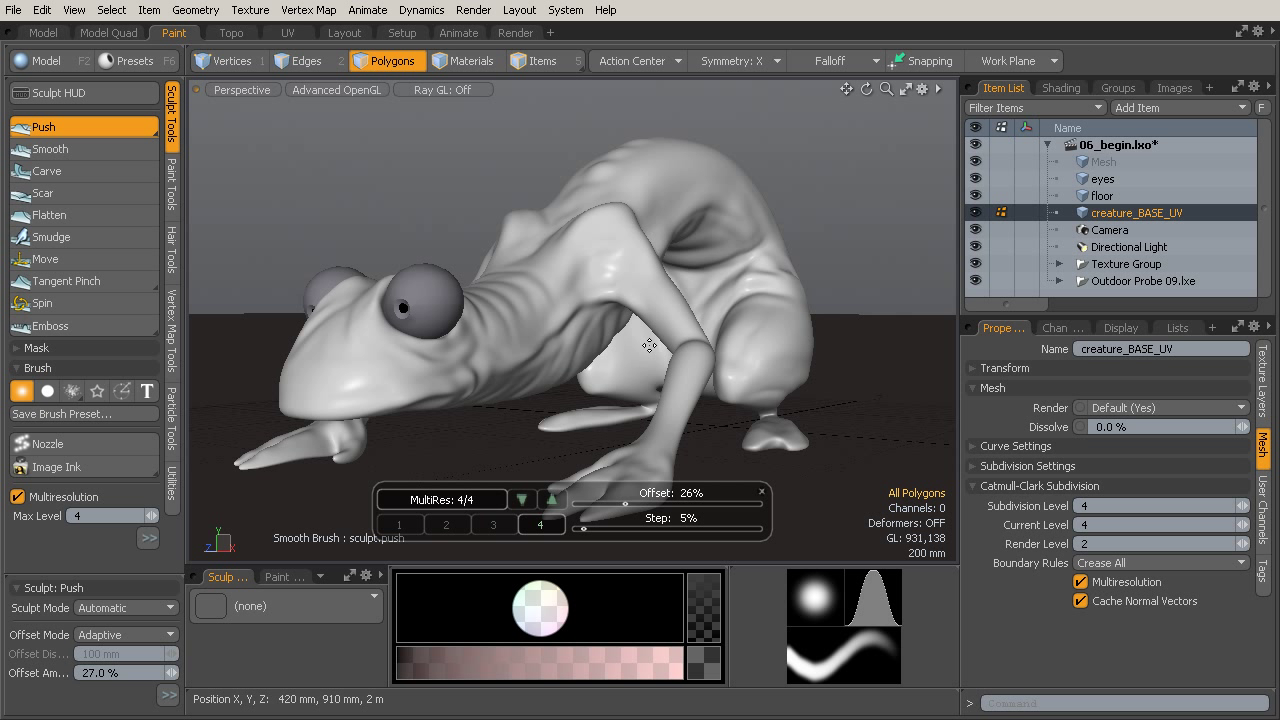
# - Hide the floor, eyes and creature_BASE_UV items and select the empty Mesh item
pyautogui.click(975, 196)
pyautogui.click(975, 178)
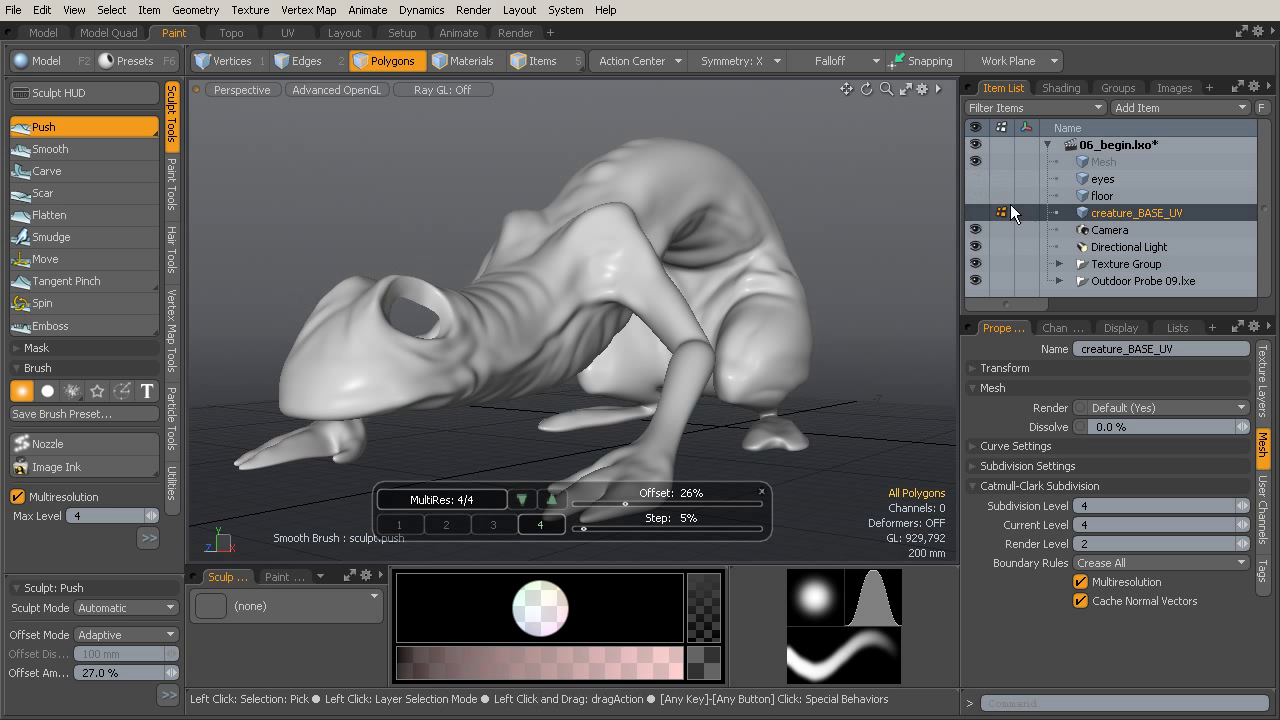
pyautogui.click(975, 212)
pyautogui.click(1103, 161)
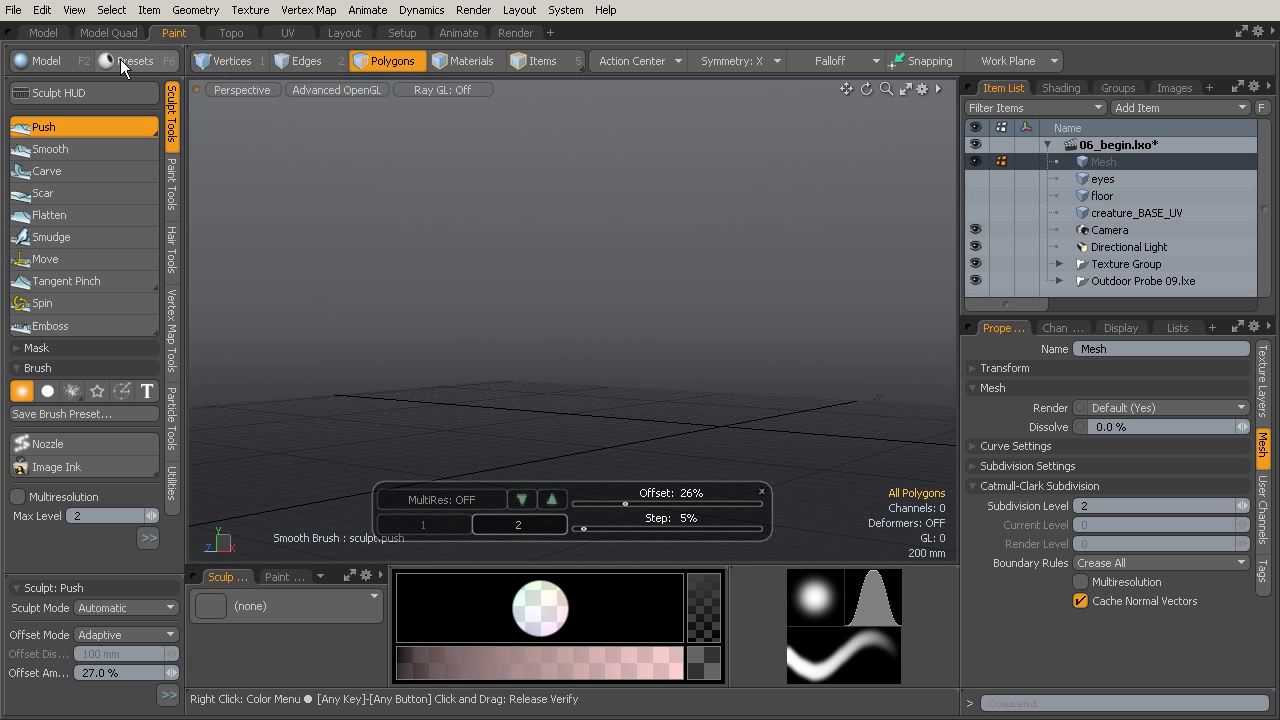
# - Add a ready-made sphere primitive to the scene as a new mesh item
pyautogui.click(59, 62)
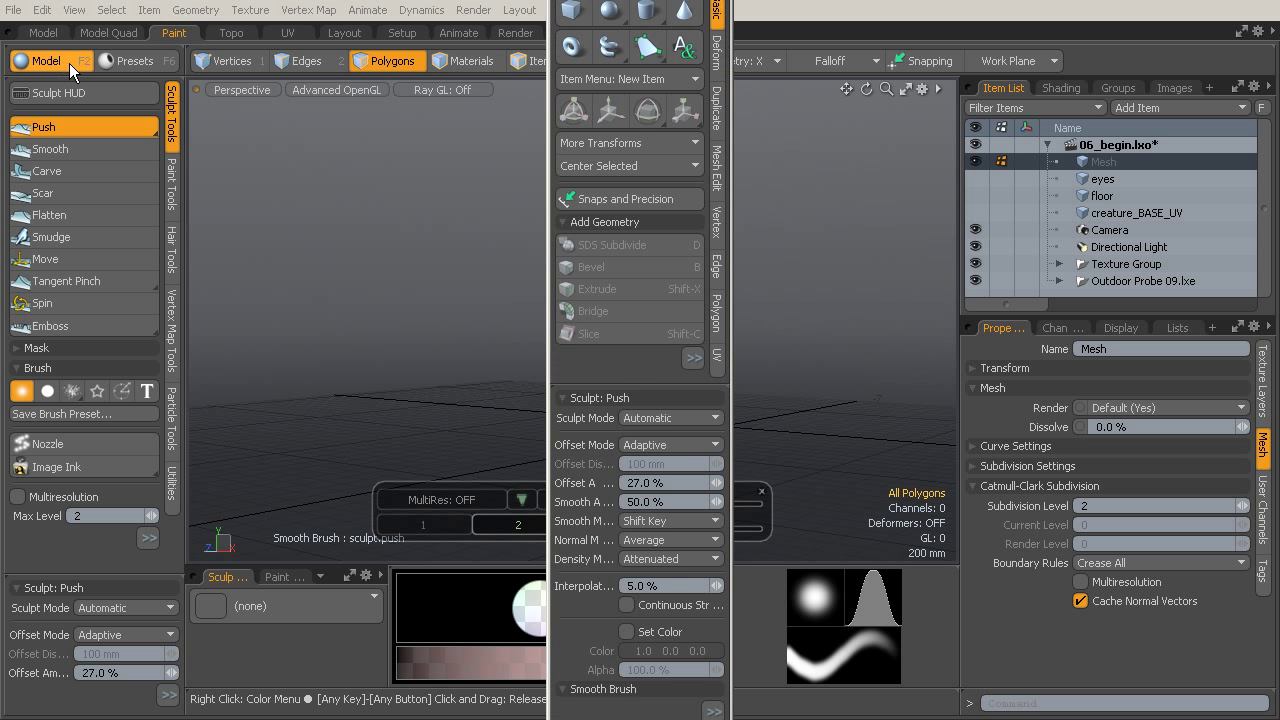
pyautogui.click(612, 12)
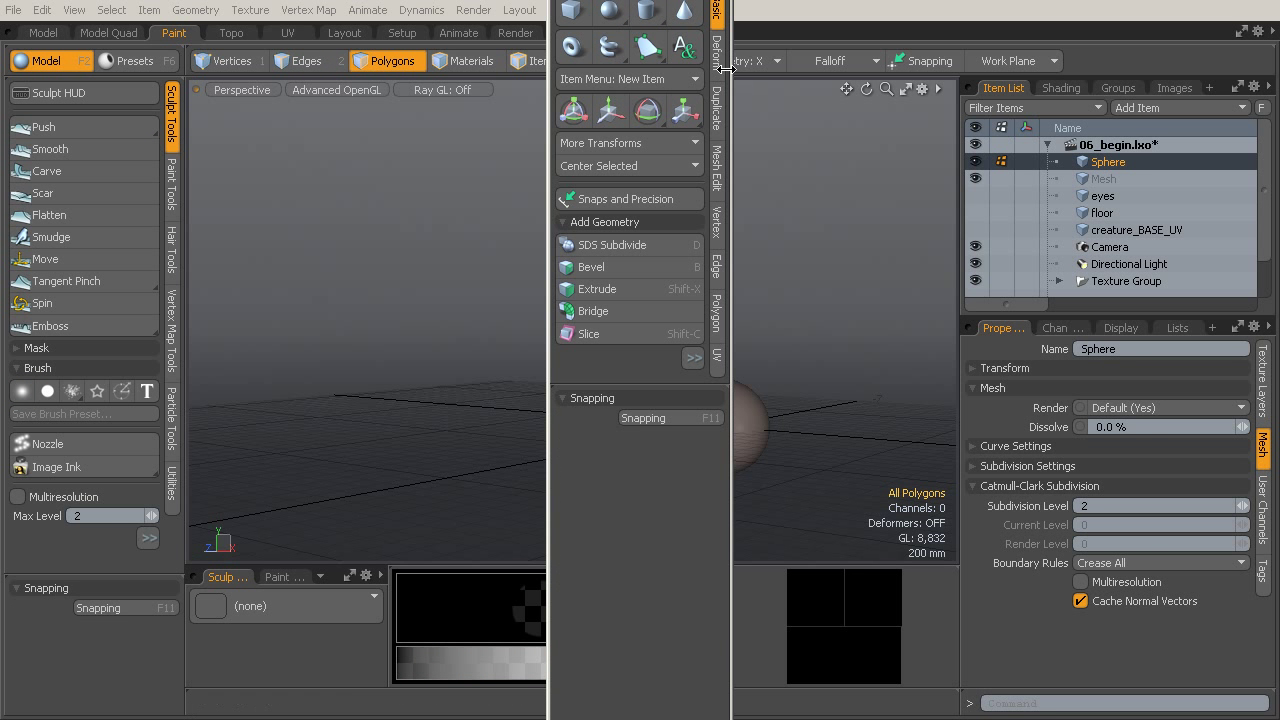
pyautogui.keyDown('alt'); pyautogui.moveTo(780, 272); pyautogui.dragTo(757, 291); pyautogui.keyUp('alt')
pyautogui.hotkey('shift', 'a')
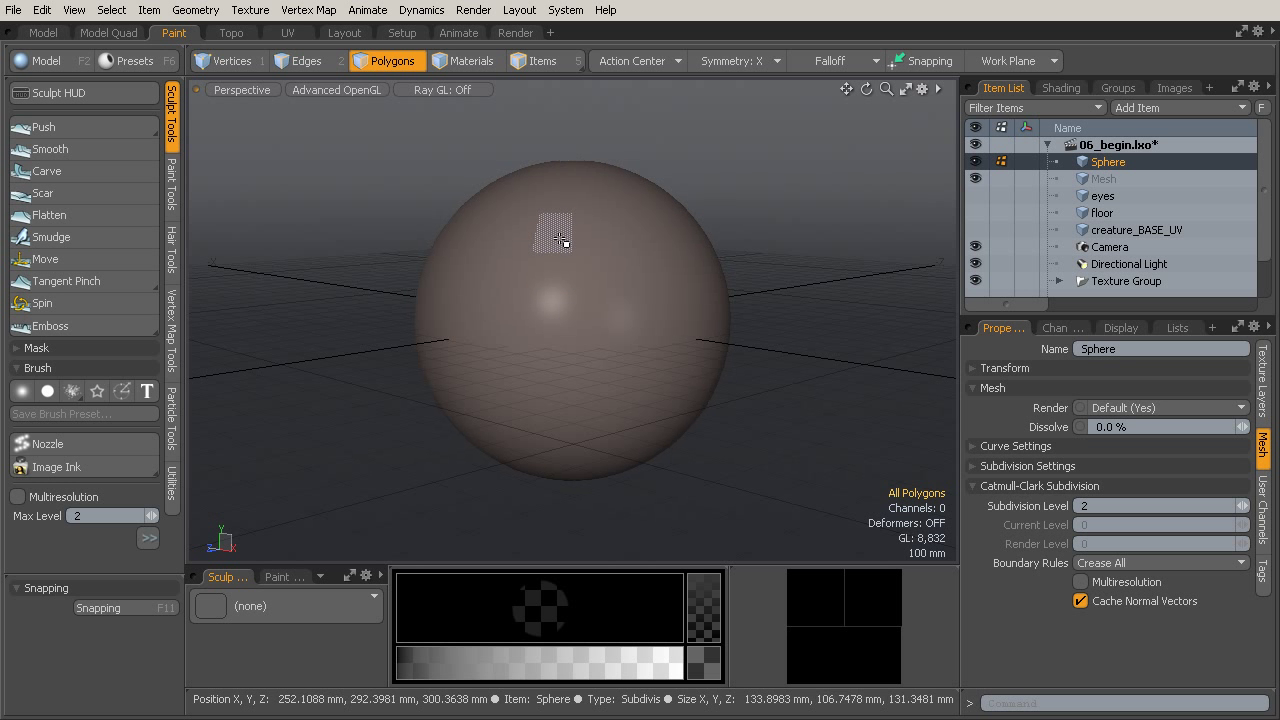
# - Convert the sphere from standard subdivision to plain polygon faces, and from those to Catmull-Clark subdivision surfaces
pyautogui.press('Tab')
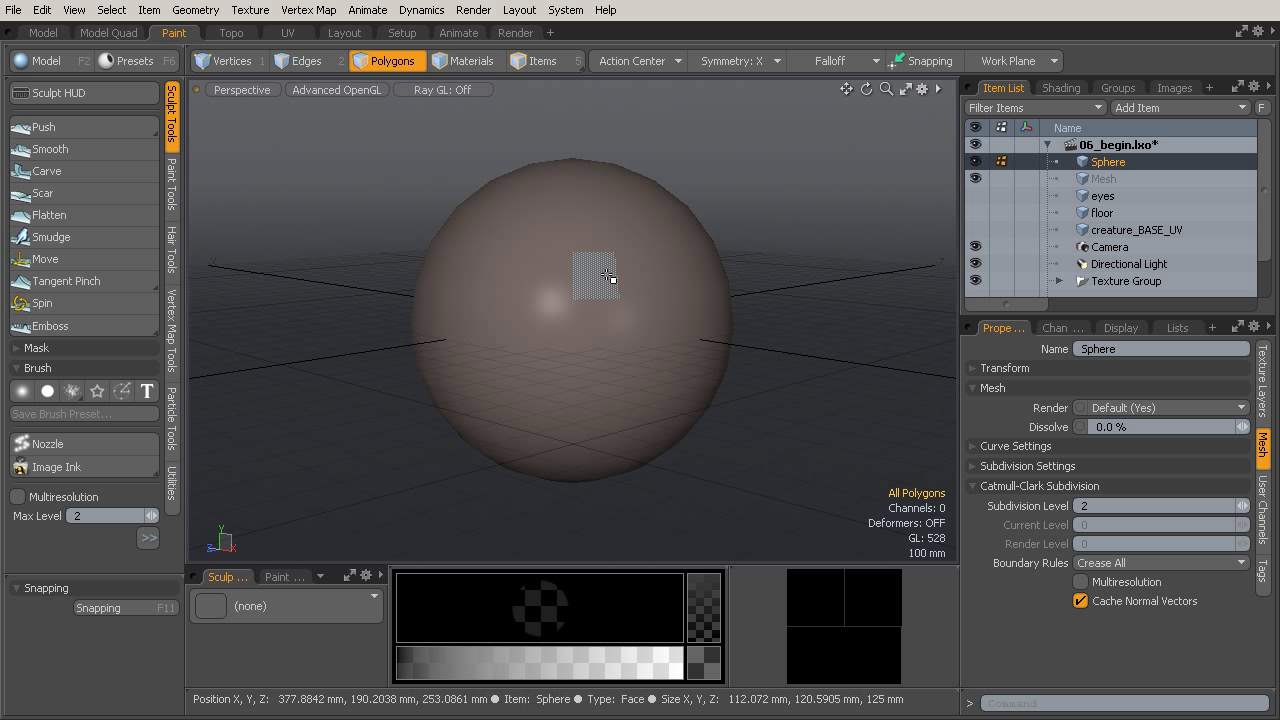
pyautogui.press('shift')
pyautogui.hotkey('shift', 'Tab')
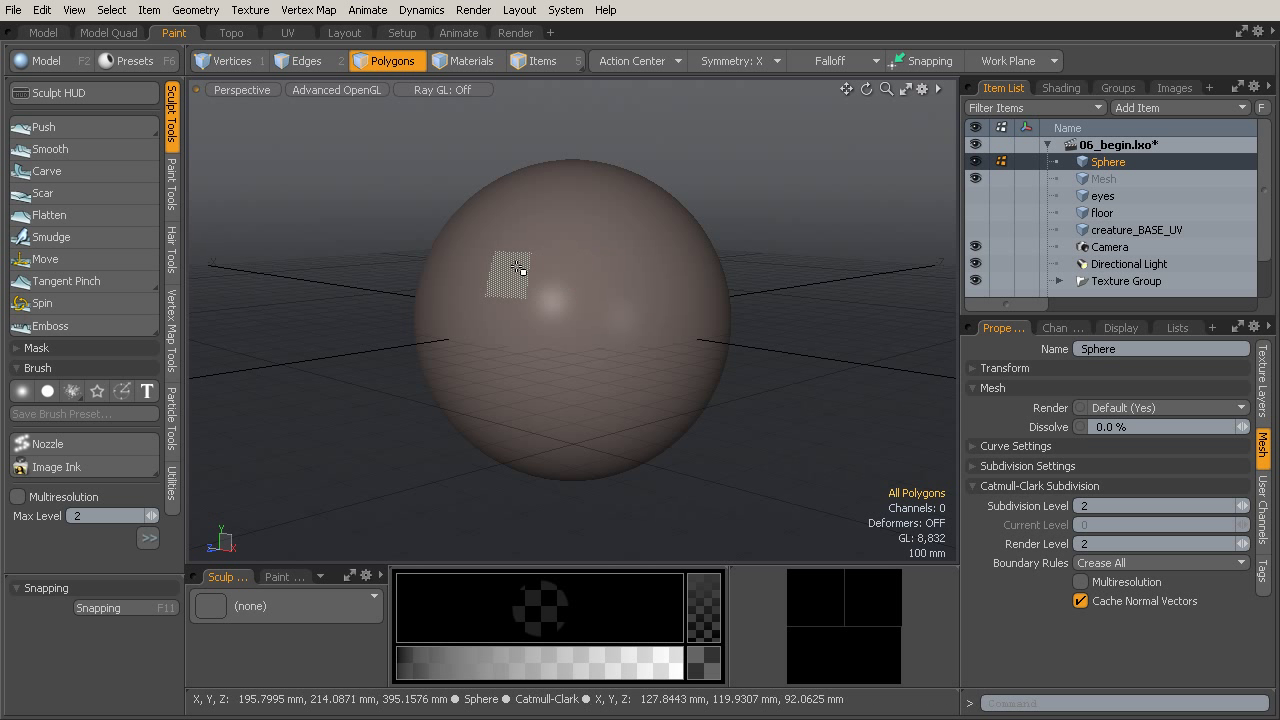
pyautogui.keyDown('alt'); pyautogui.moveTo(761, 277); pyautogui.dragTo(749, 271); pyautogui.keyUp('alt')
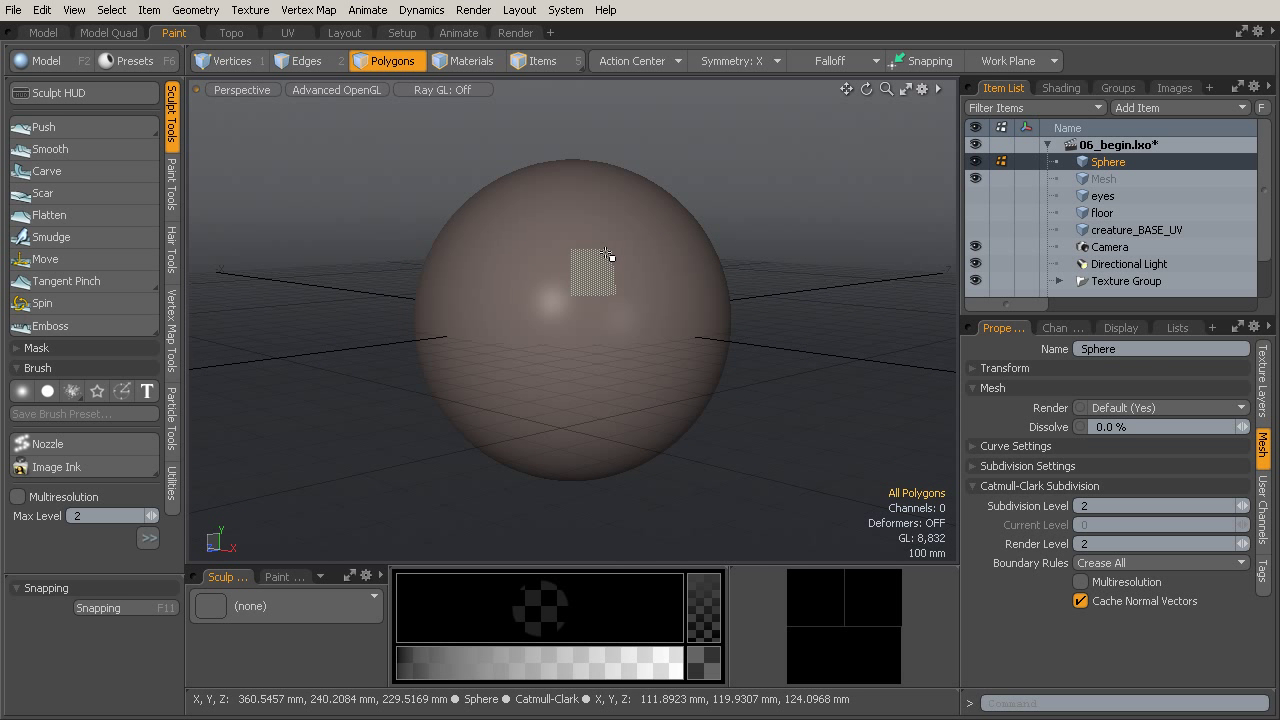
pyautogui.keyDown('alt'); pyautogui.moveTo(811, 274); pyautogui.dragTo(855, 299); pyautogui.keyUp('alt')
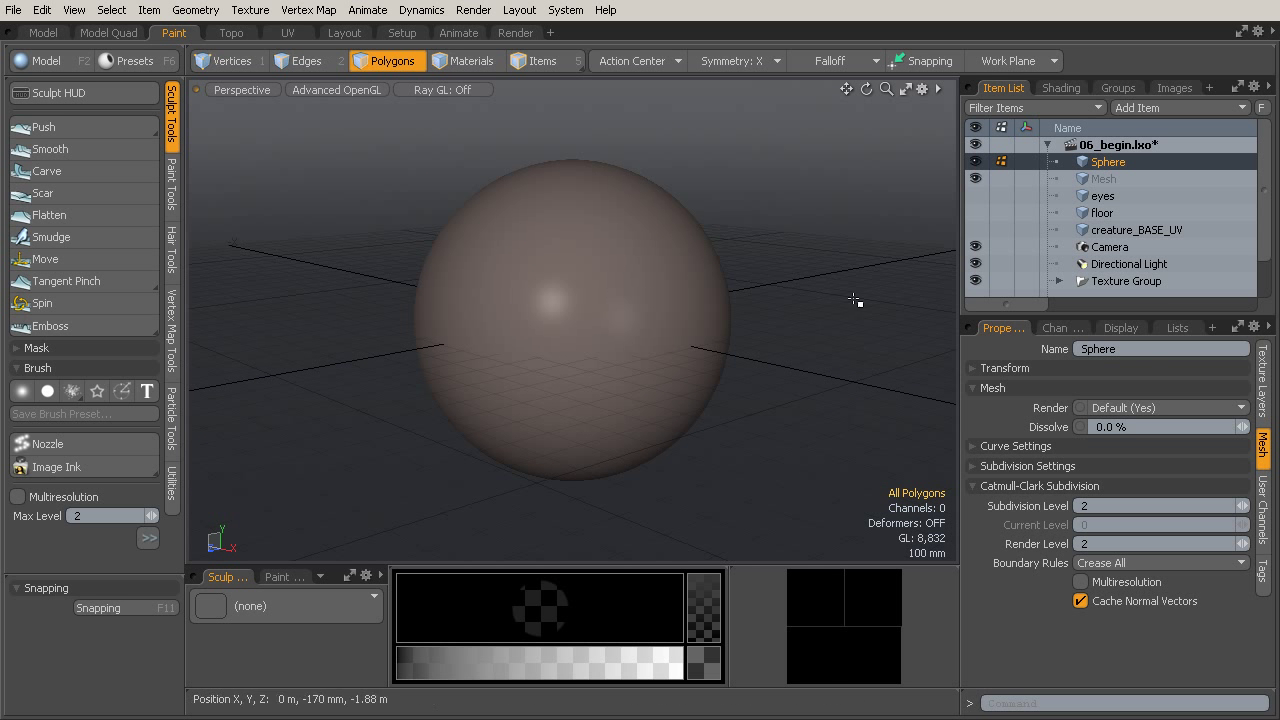
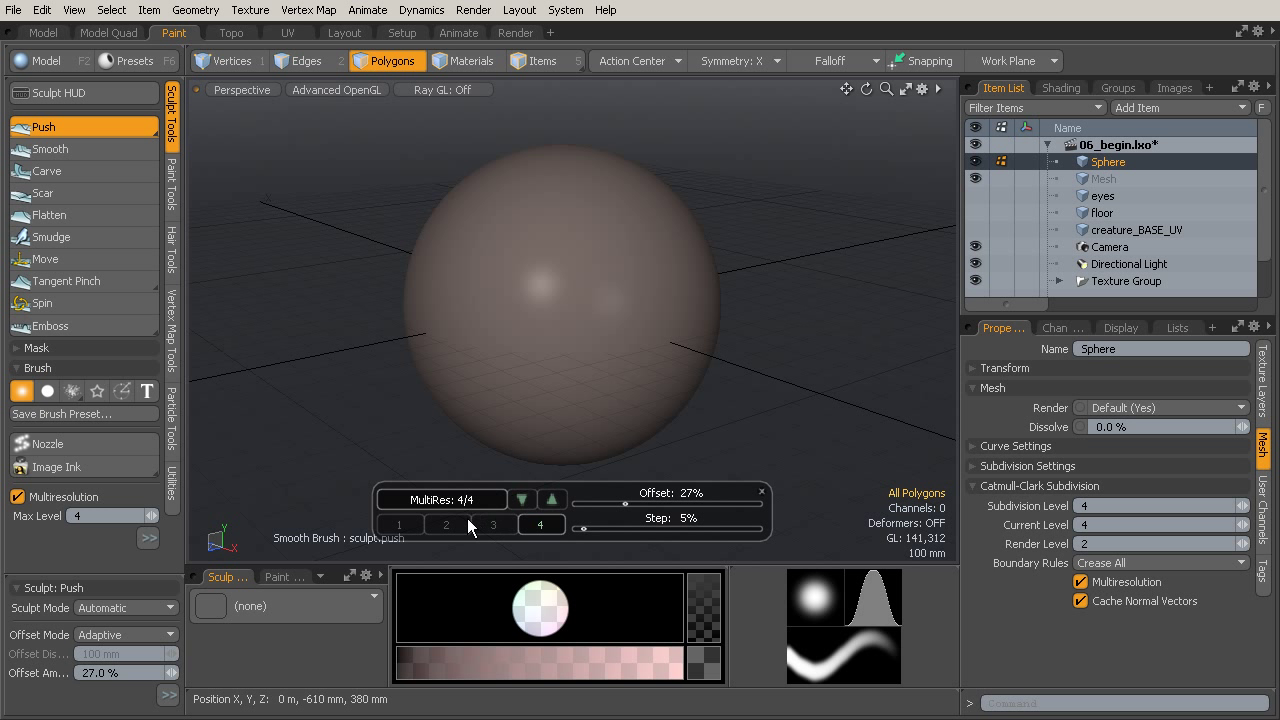
# - Step the sphere's current multiresolution level down and back up to 4 in its mesh properties
pyautogui.click(1240, 530)
pyautogui.click(1240, 530)
pyautogui.click(1245, 526)
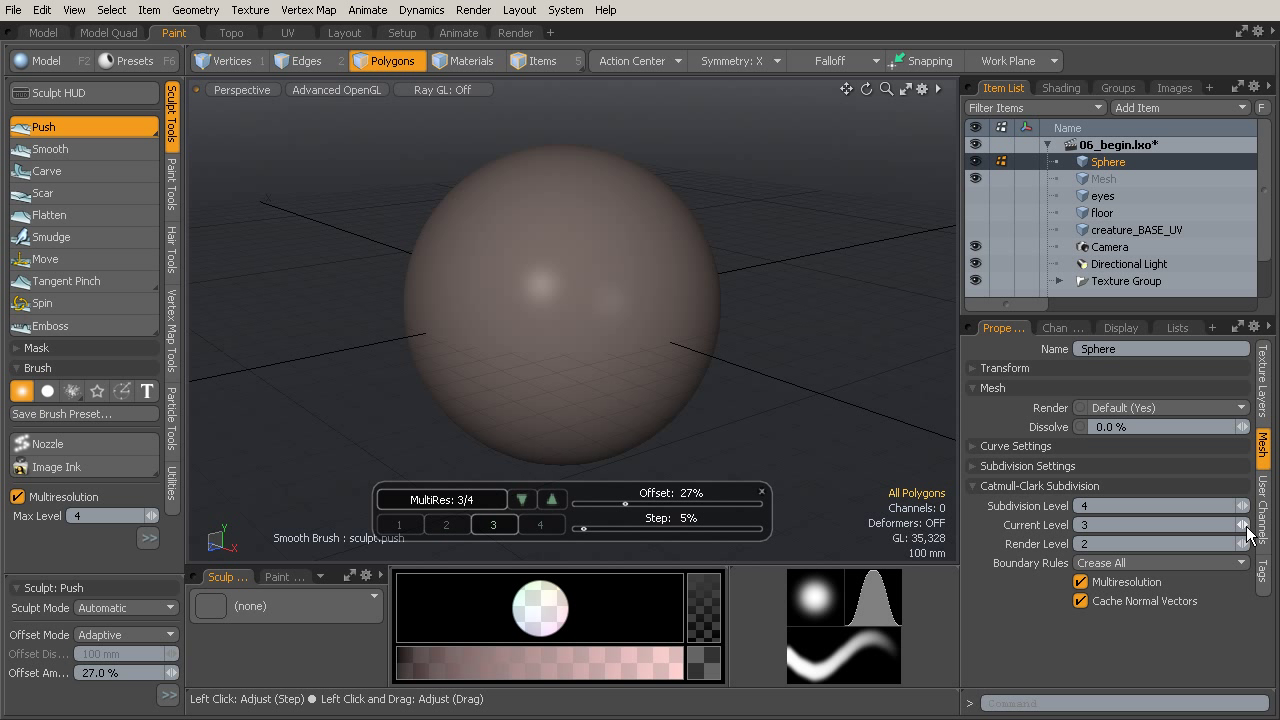
pyautogui.click(1245, 526)
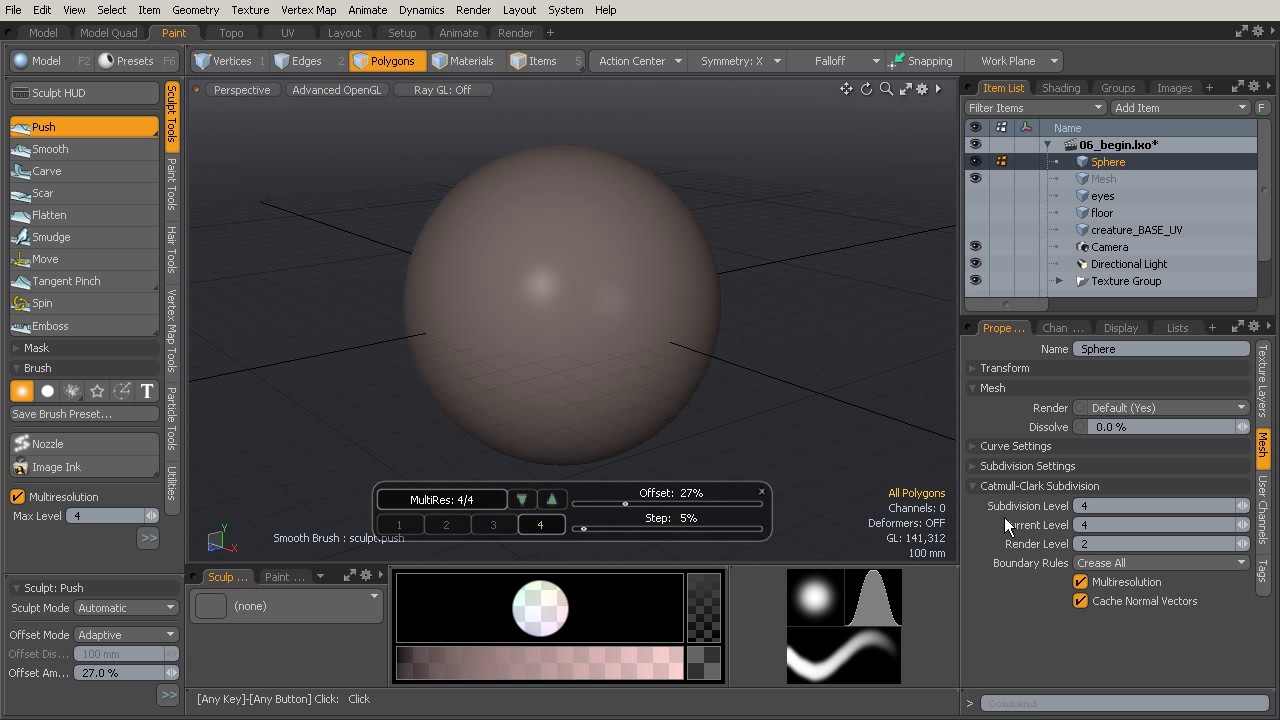
# - Sculpt raised bumps on the front of the sphere with the Push tool at multiresolution level 4
pyautogui.keyDown('alt'); pyautogui.moveTo(820, 391); pyautogui.dragTo(770, 378); pyautogui.keyUp('alt')
pyautogui.moveTo(573, 299)
pyautogui.mouseDown()
pyautogui.moveTo(583, 249)
pyautogui.moveTo(583, 300)
pyautogui.moveTo(551, 300)
pyautogui.moveTo(521, 285)
pyautogui.moveTo(521, 270)
pyautogui.mouseUp()
pyautogui.keyDown('alt'); pyautogui.moveTo(751, 267); pyautogui.dragTo(549, 447); pyautogui.keyUp('alt')
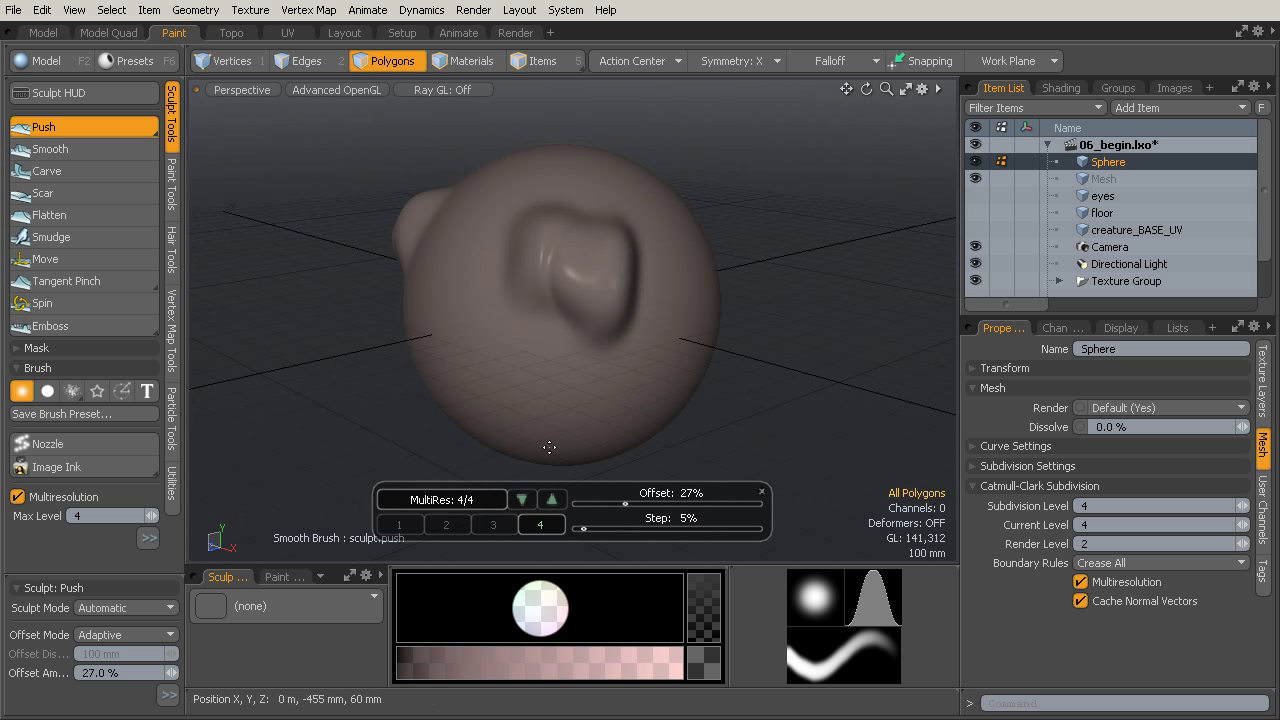
# - Lower the sphere's multiresolution level and sculpt more bulges on its front, plus wrinkles on its side at level 3
pyautogui.click(522, 500)
pyautogui.moveTo(800, 391)
pyautogui.keyDown('alt'); pyautogui.mouseDown()
pyautogui.moveTo(523, 349)
pyautogui.moveTo(570, 349)
pyautogui.mouseUp(); pyautogui.keyUp('alt')
pyautogui.click(551, 499)
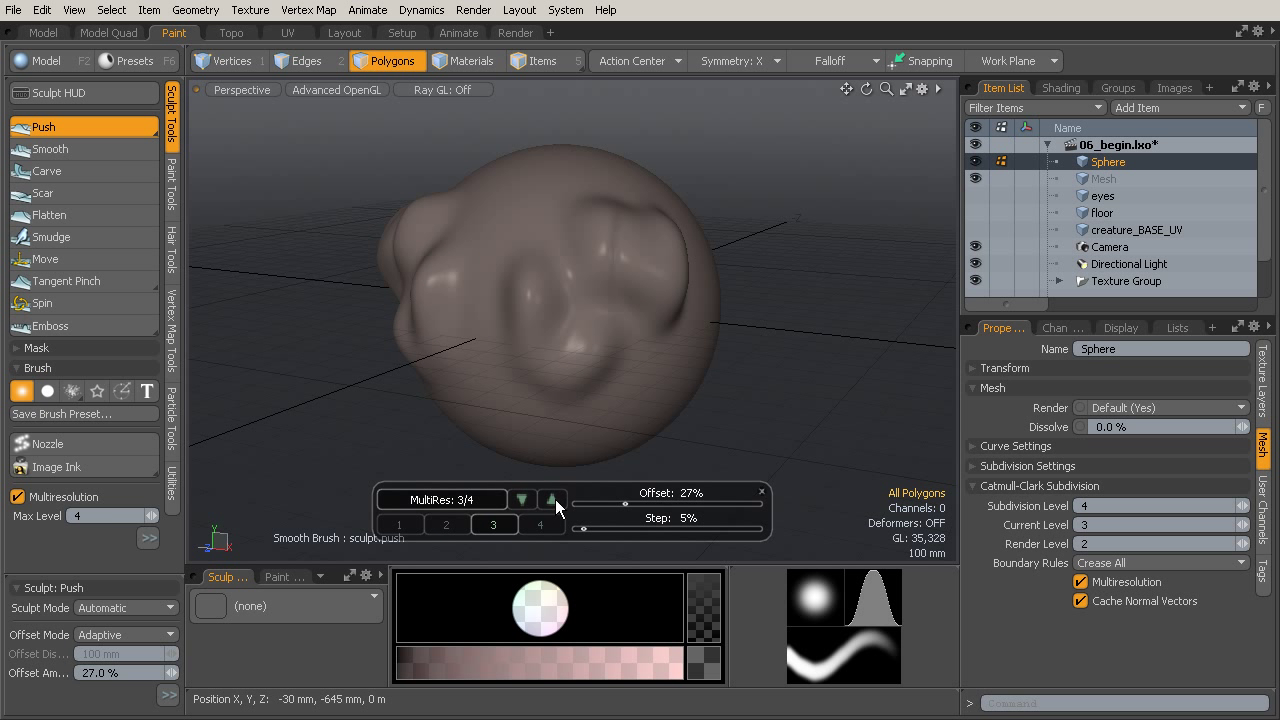
pyautogui.moveTo(771, 363)
pyautogui.keyDown('alt'); pyautogui.mouseDown()
pyautogui.moveTo(614, 366)
pyautogui.moveTo(625, 340)
pyautogui.moveTo(610, 296)
pyautogui.moveTo(624, 322)
pyautogui.moveTo(627, 264)
pyautogui.mouseUp(); pyautogui.keyUp('alt')
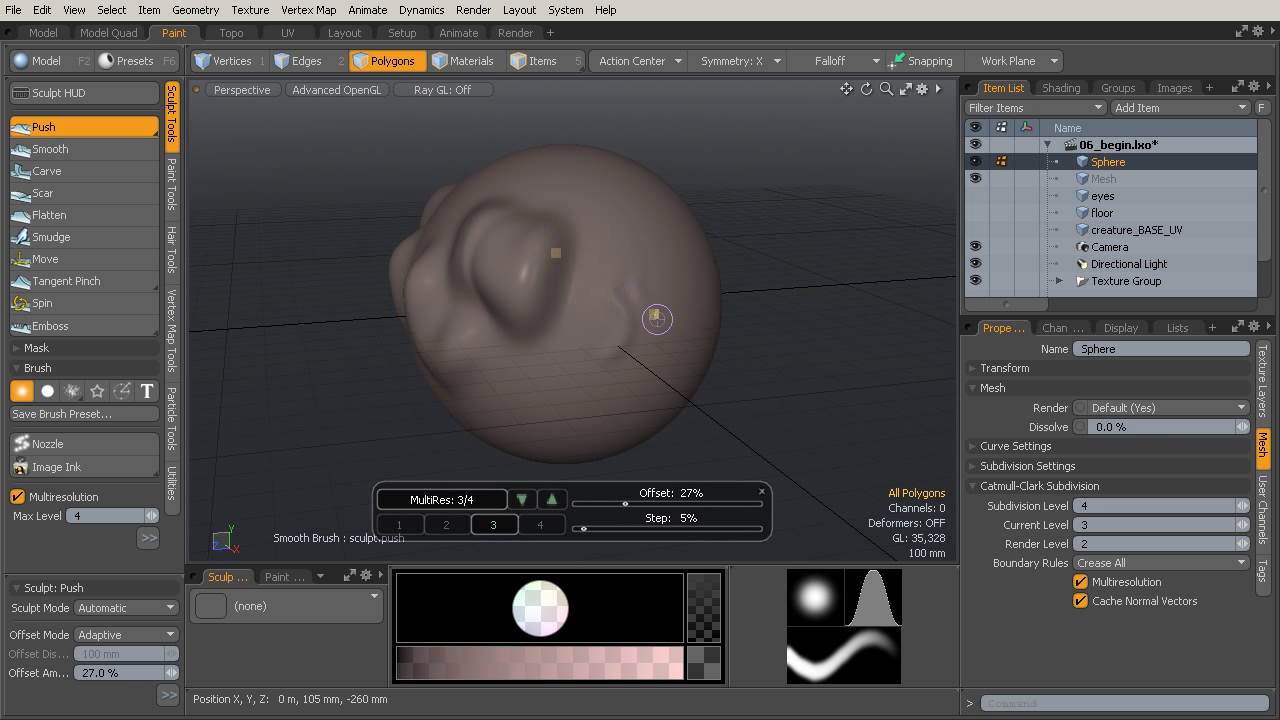
# - Switch the sculpted sphere to multiresolution level 1 and then to level 4 using the HUD
pyautogui.click(398, 524)
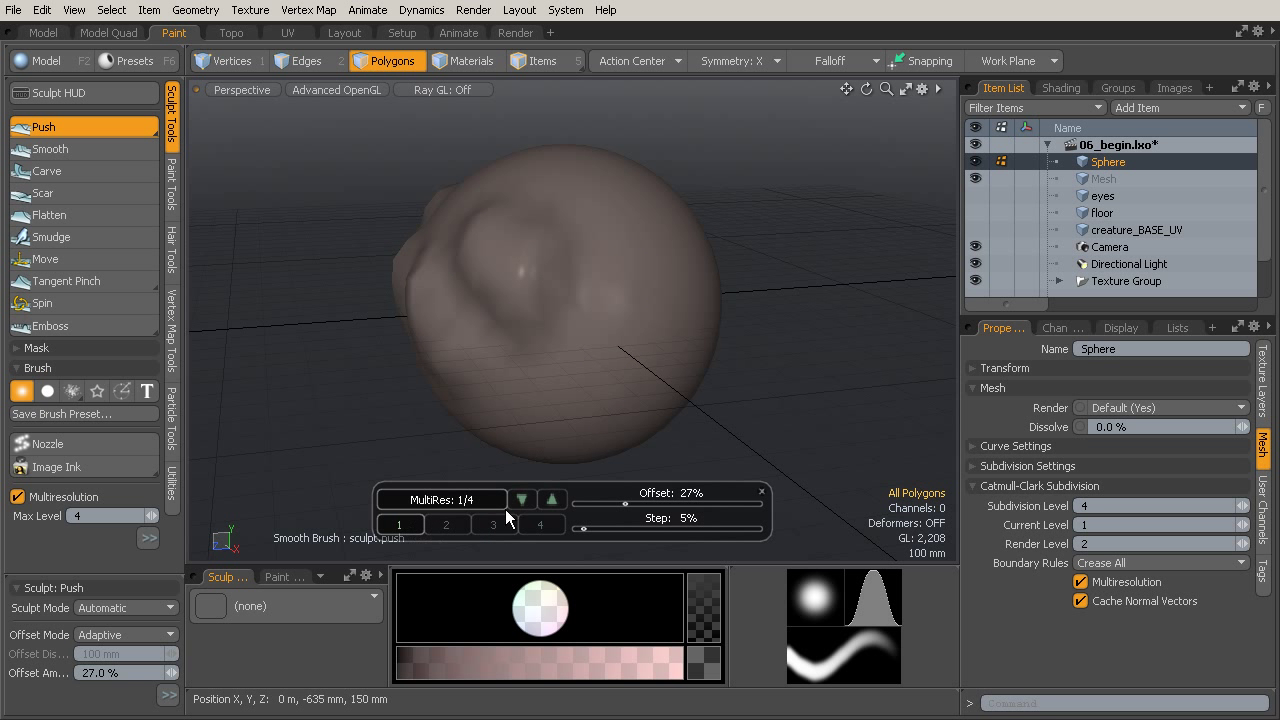
pyautogui.keyDown('alt'); pyautogui.moveTo(560, 430); pyautogui.dragTo(625, 294); pyautogui.keyUp('alt')
pyautogui.click(540, 524)
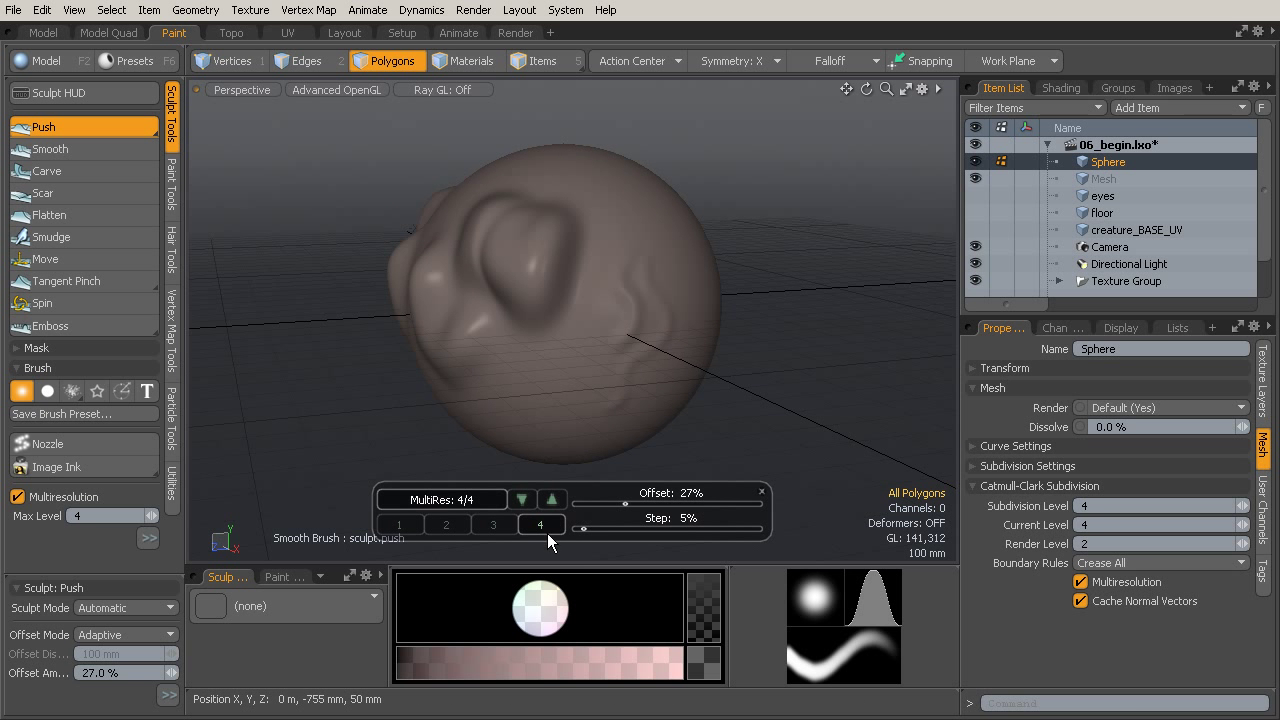
# - Sculpt fine wrinkles down the side of the sphere with the Push tool at level 4 and inspect the sculpted shape
pyautogui.moveTo(760, 363)
pyautogui.keyDown('alt'); pyautogui.mouseDown()
pyautogui.moveTo(623, 320)
pyautogui.moveTo(576, 400)
pyautogui.mouseUp(); pyautogui.keyUp('alt')
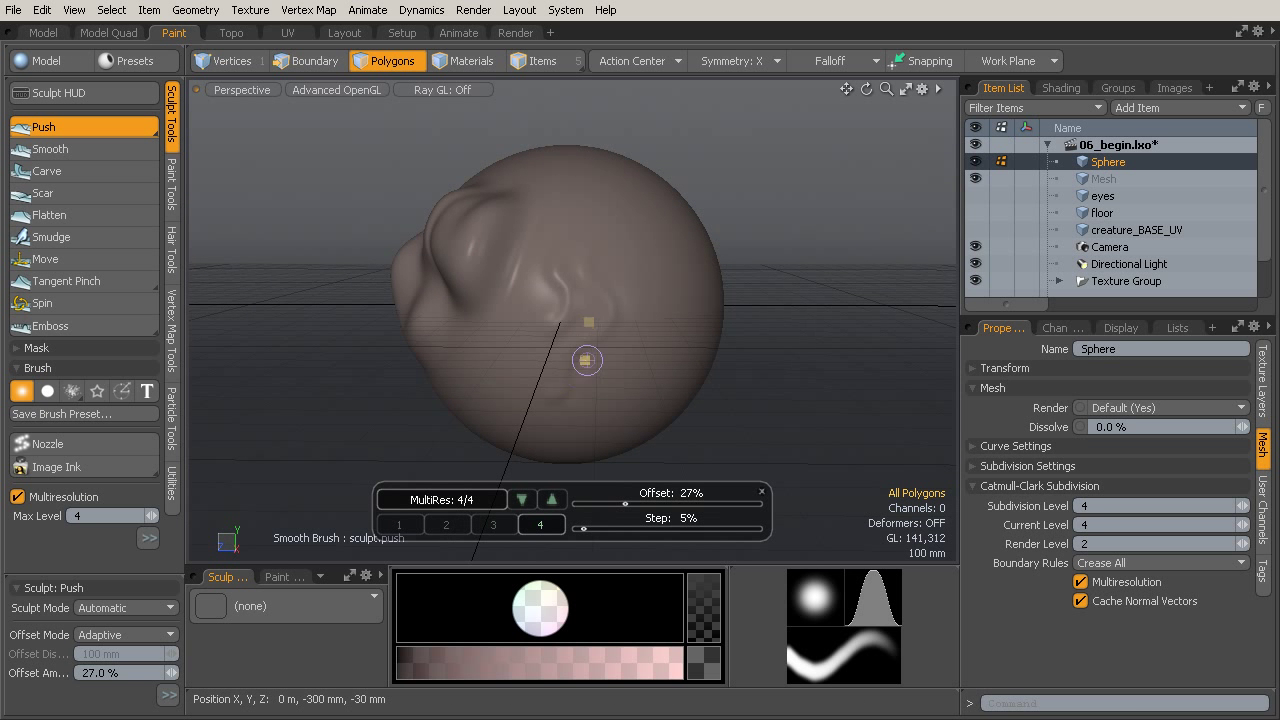
pyautogui.moveTo(629, 308)
pyautogui.mouseDown()
pyautogui.moveTo(617, 245)
pyautogui.moveTo(630, 252)
pyautogui.moveTo(626, 311)
pyautogui.moveTo(580, 402)
pyautogui.mouseUp()
pyautogui.keyDown('alt'); pyautogui.moveTo(717, 326); pyautogui.dragTo(854, 389); pyautogui.keyUp('alt')
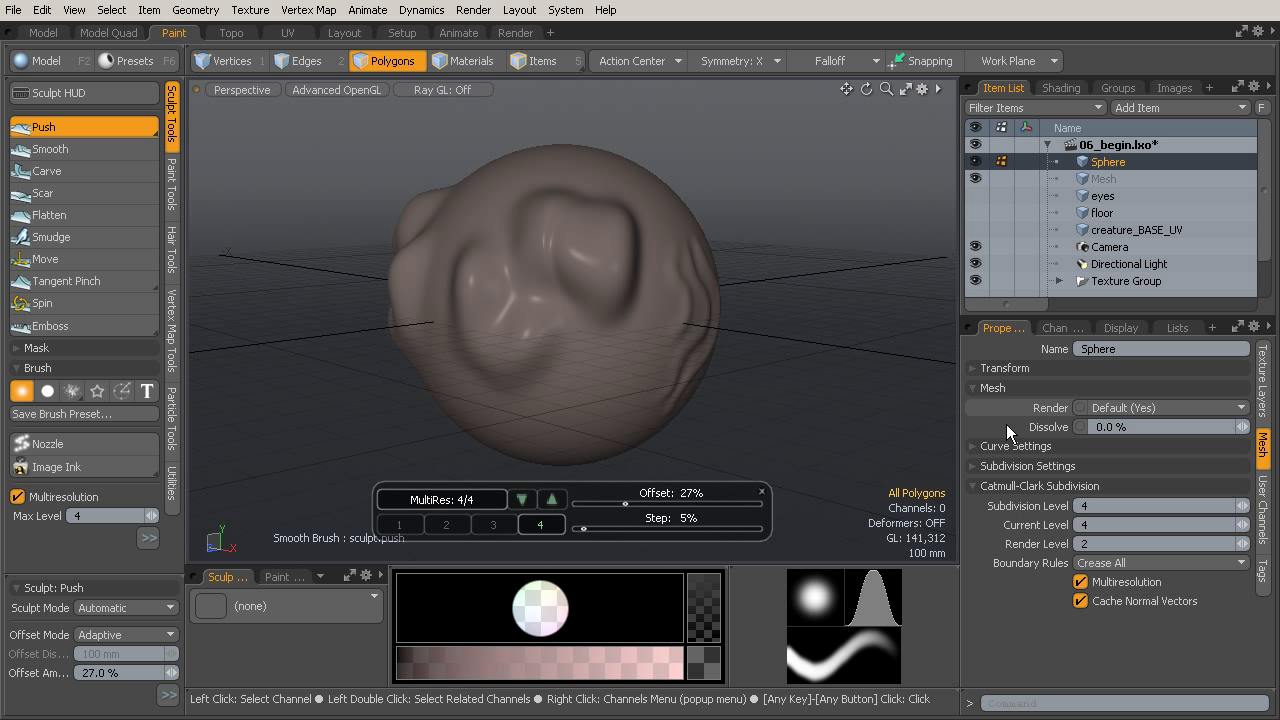
pyautogui.keyDown('alt'); pyautogui.moveTo(860, 330); pyautogui.dragTo(781, 269); pyautogui.keyUp('alt')
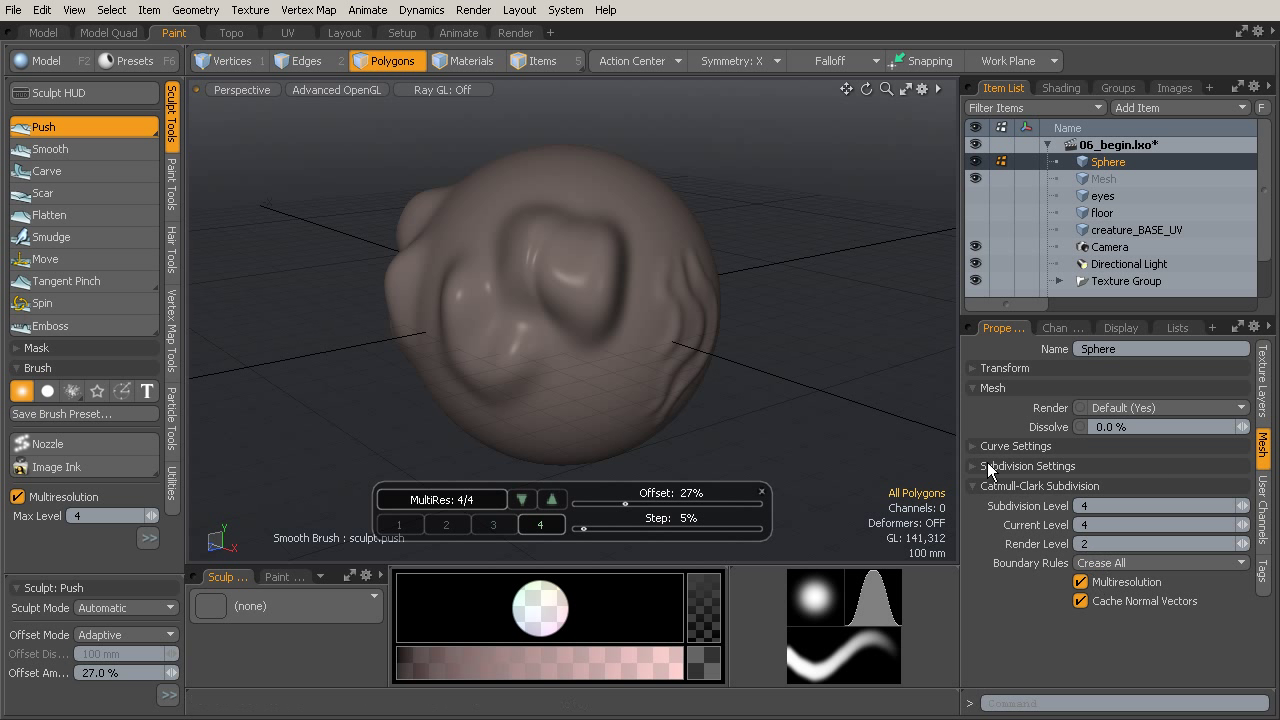
pyautogui.keyDown('alt'); pyautogui.moveTo(700, 262); pyautogui.dragTo(753, 328); pyautogui.keyUp('alt')
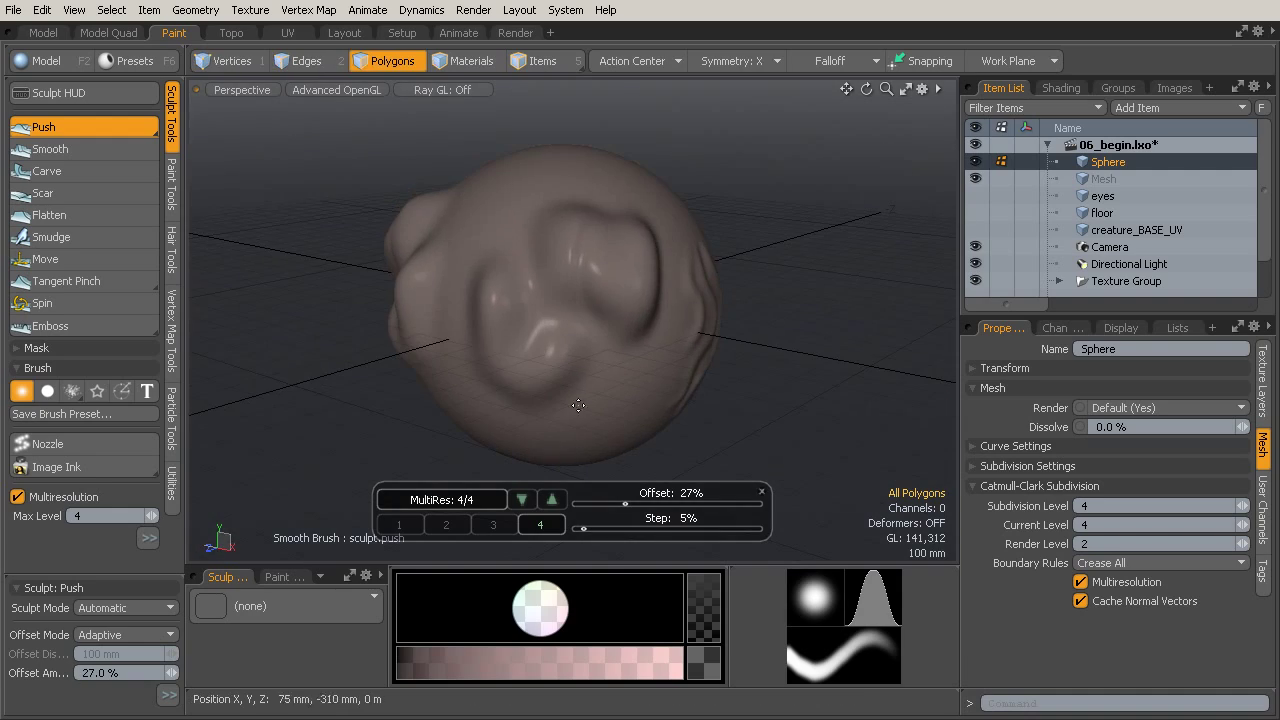